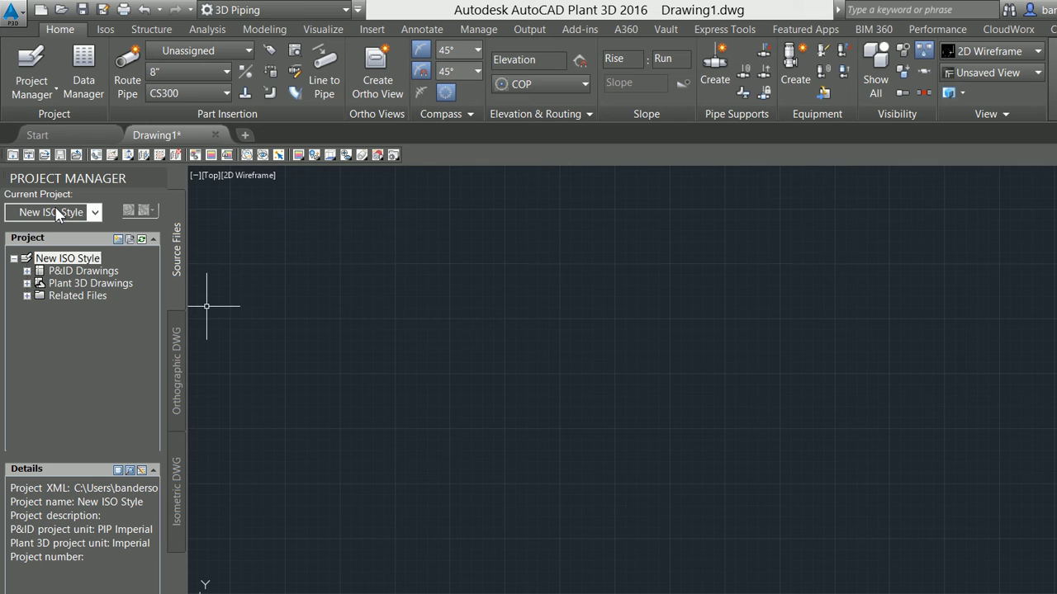
# - Open the project setup properties for the New ISO Style project
pyautogui.rightClick(70, 259)
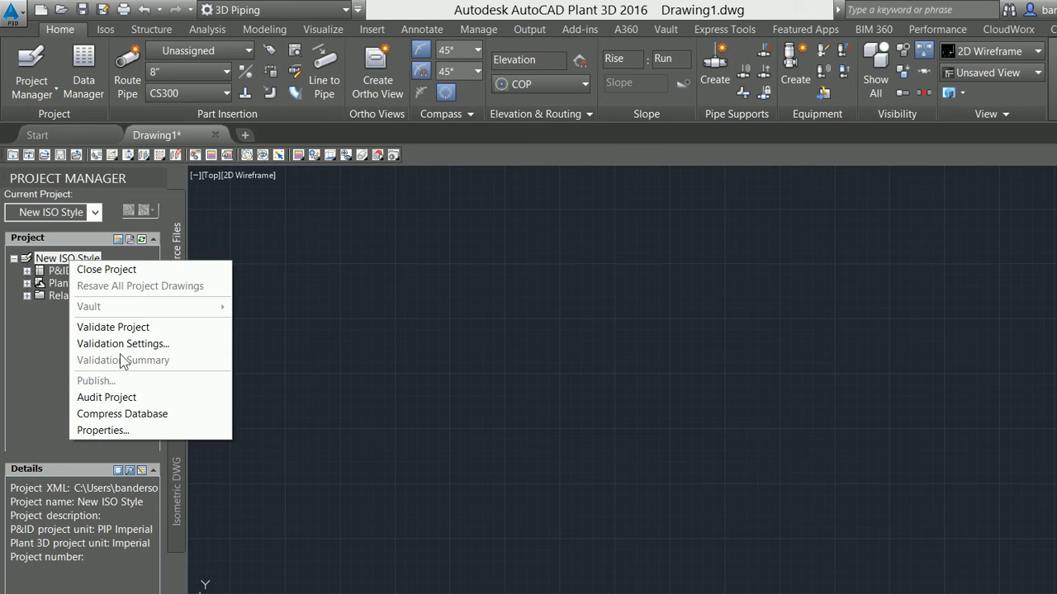
pyautogui.press('Up')
pyautogui.press('Return')
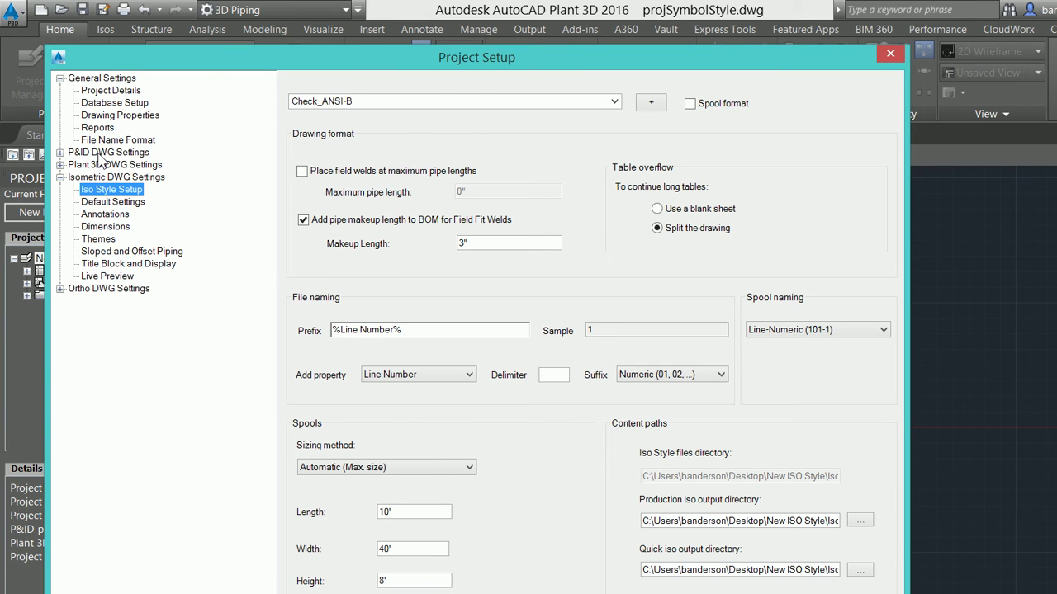
# - Create an iso style named Company_B as a copy of the existing Final_ANSI-B style
pyautogui.click(491, 99)
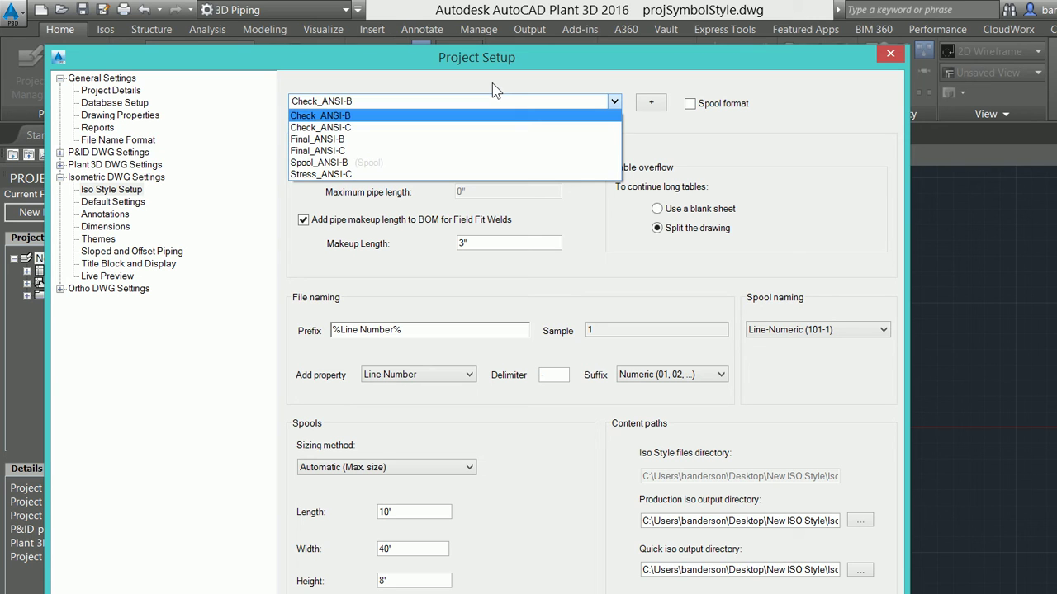
pyautogui.click(515, 117)
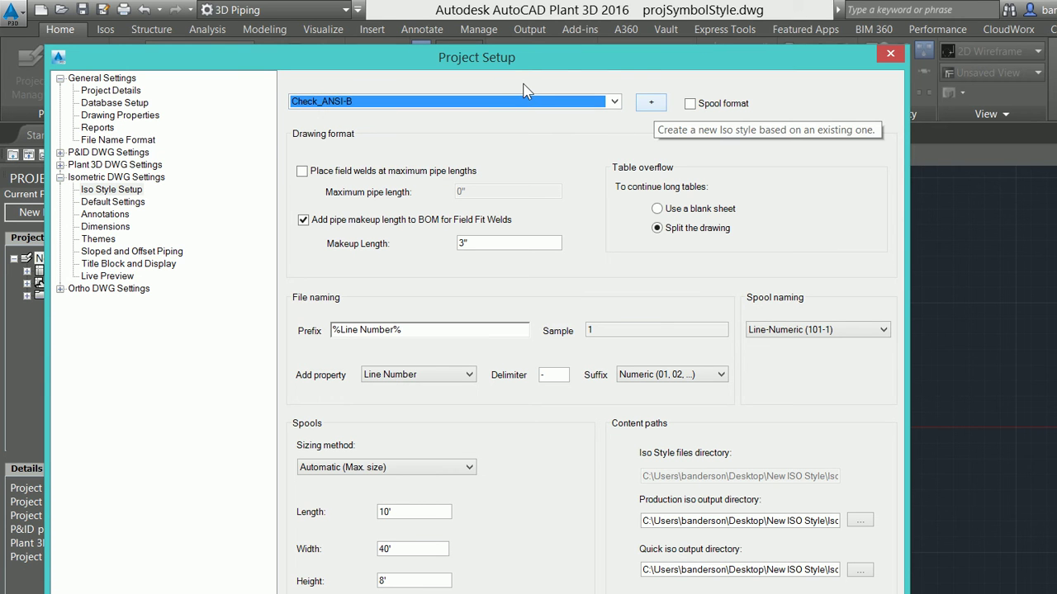
pyautogui.press('Return')
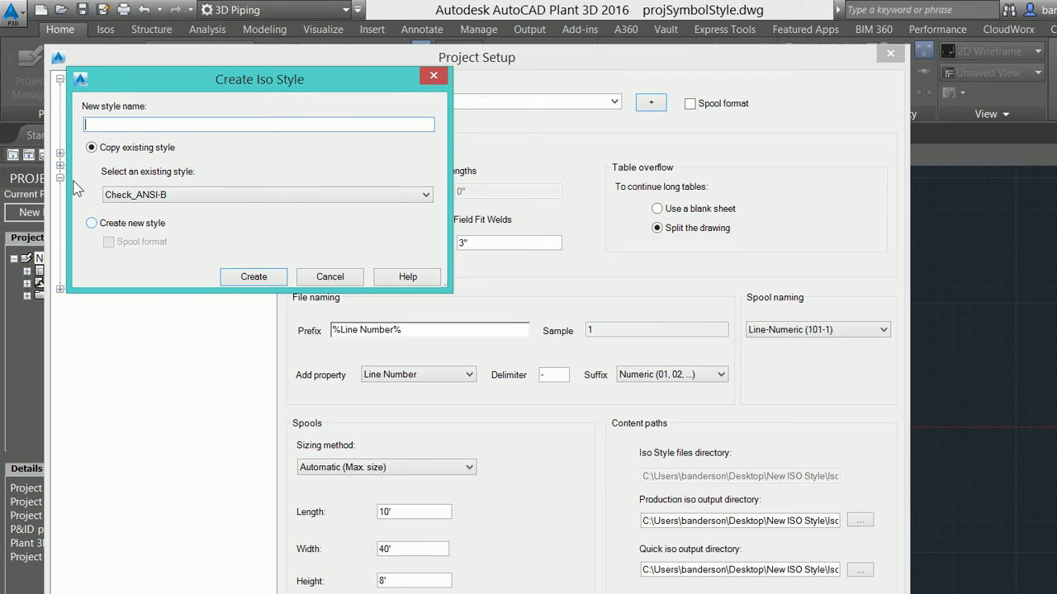
pyautogui.click(91, 223)
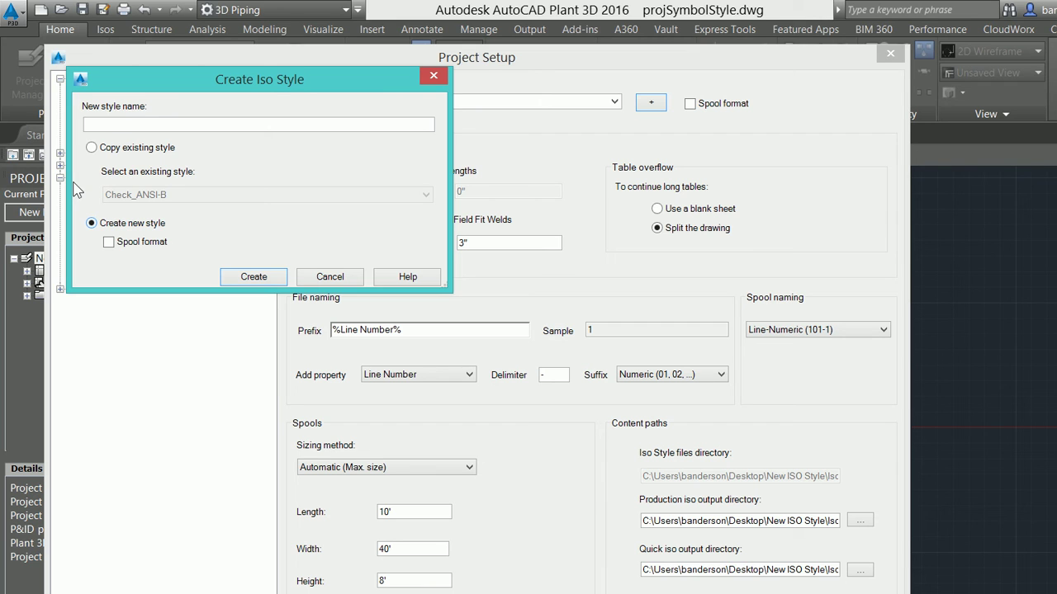
pyautogui.click(89, 149)
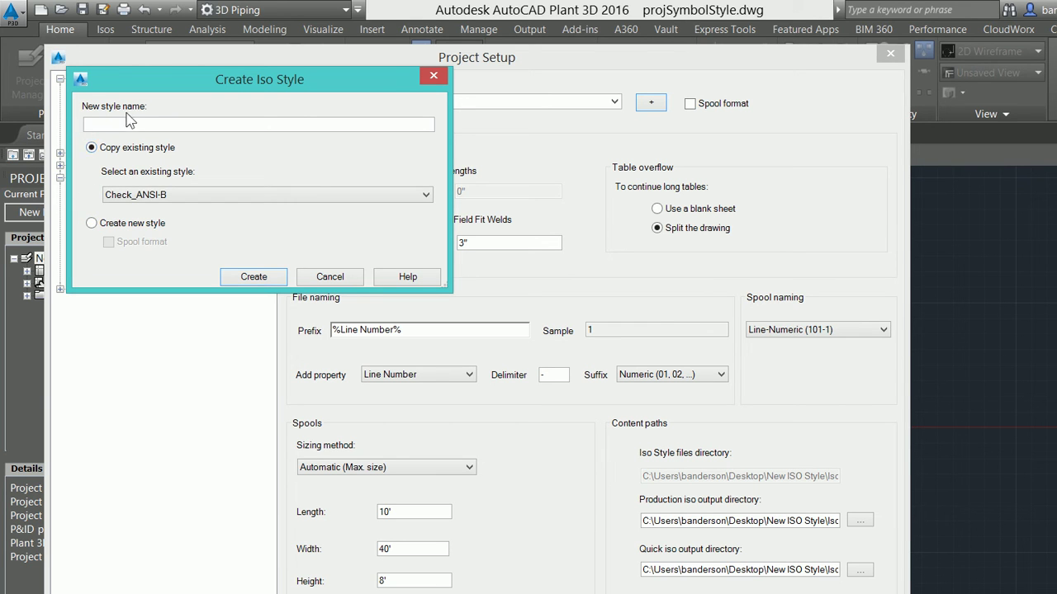
pyautogui.hotkey('alt', 'Down')
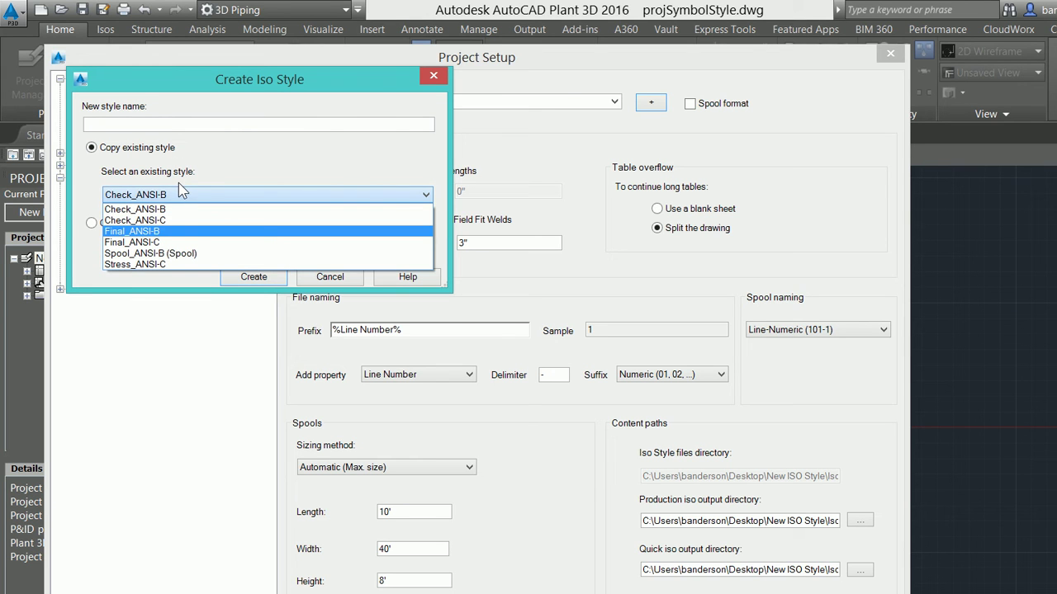
pyautogui.press('Return')
pyautogui.hotkey('shift', 'Tab')
pyautogui.hotkey('shift', 'Tab')
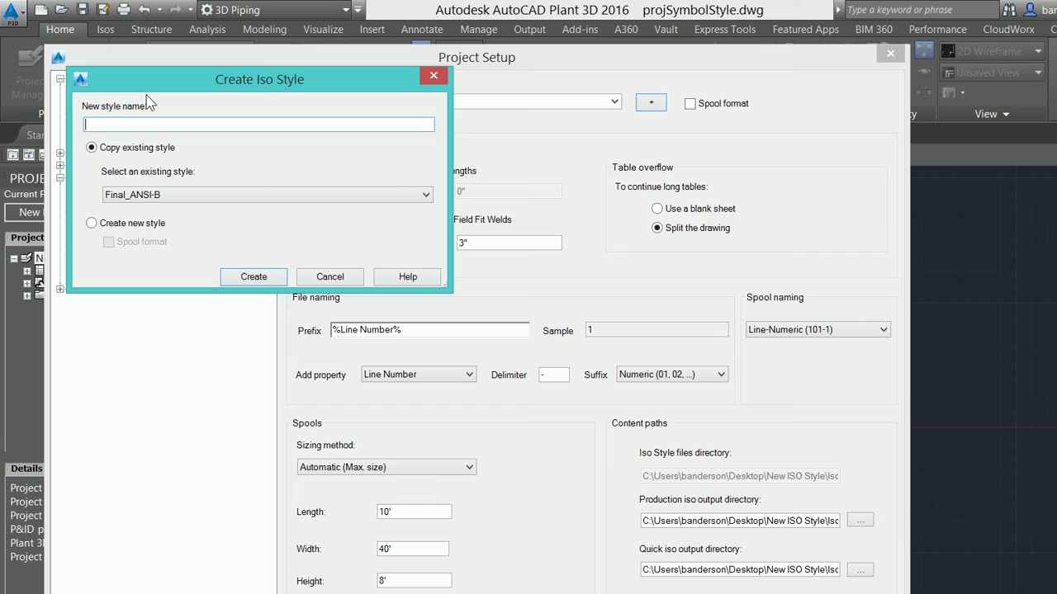
pyautogui.write('Company_B')
pyautogui.press('Return')
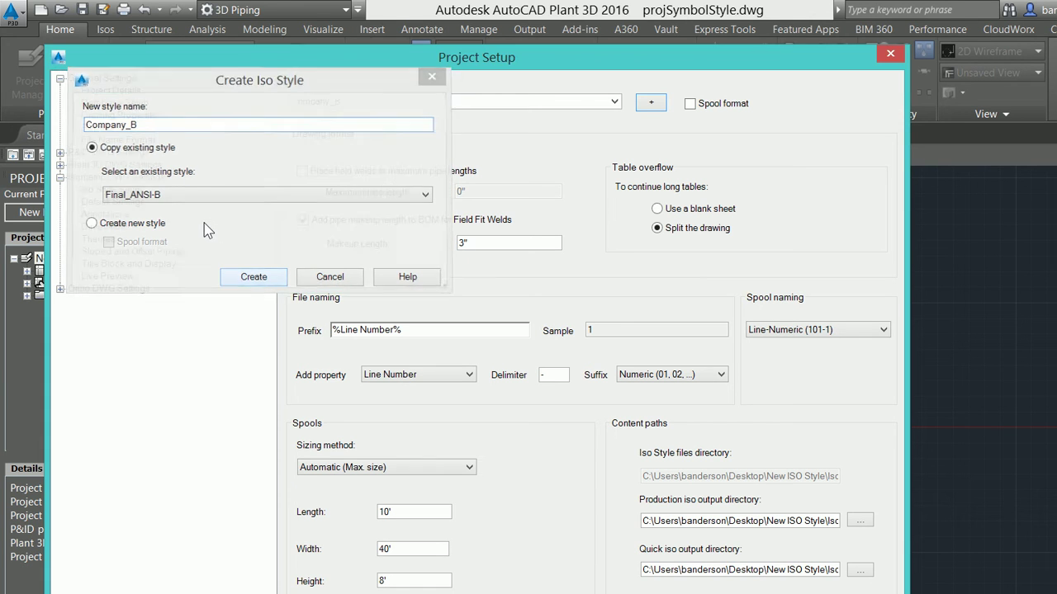
# - Look through the list of available iso styles, keeping Company_B as the current style
pyautogui.click(488, 98)
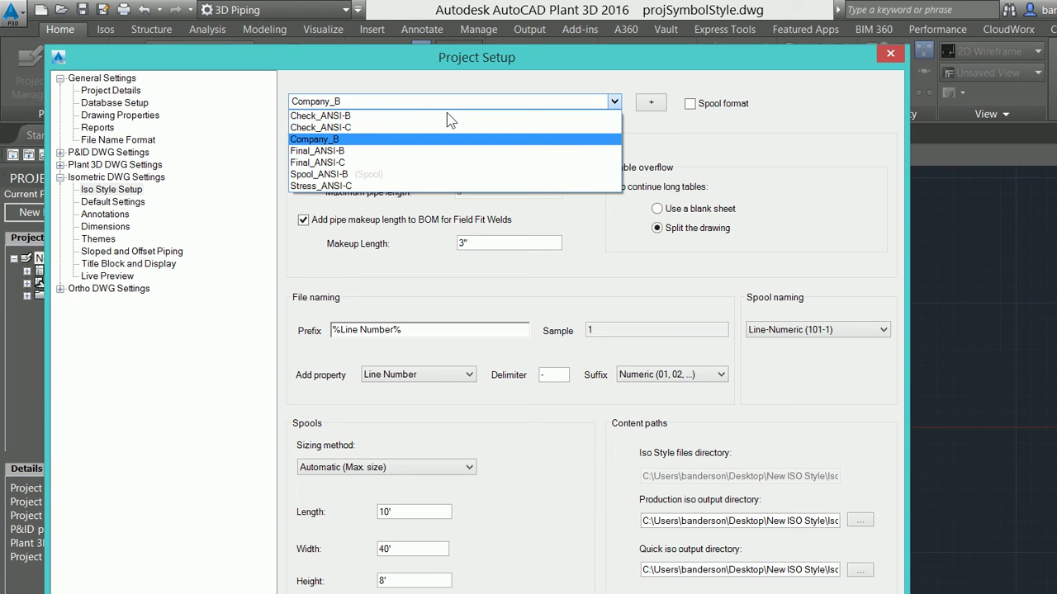
pyautogui.press('Down')
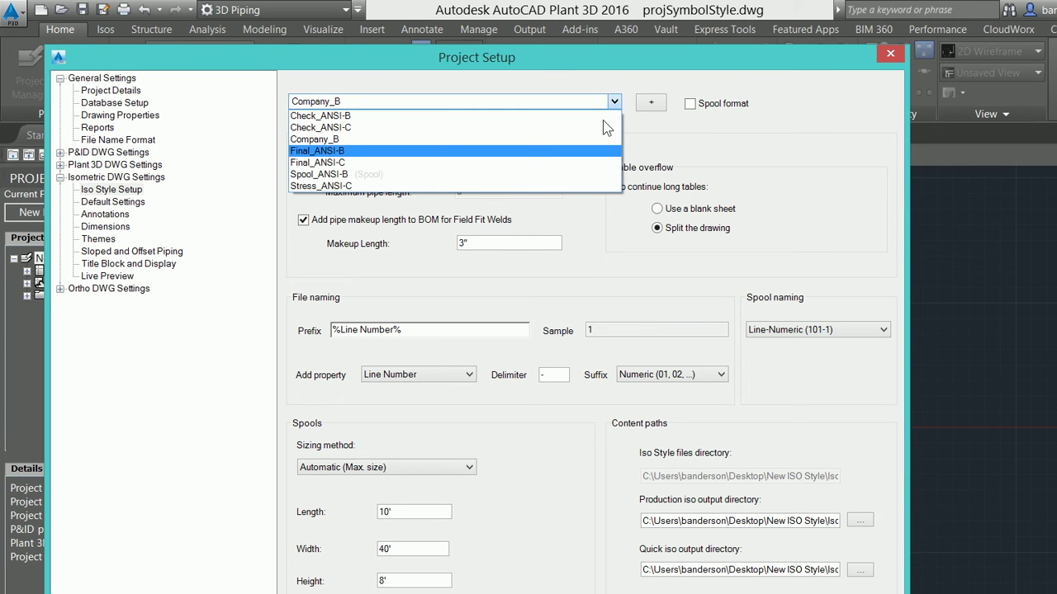
pyautogui.press('Escape')
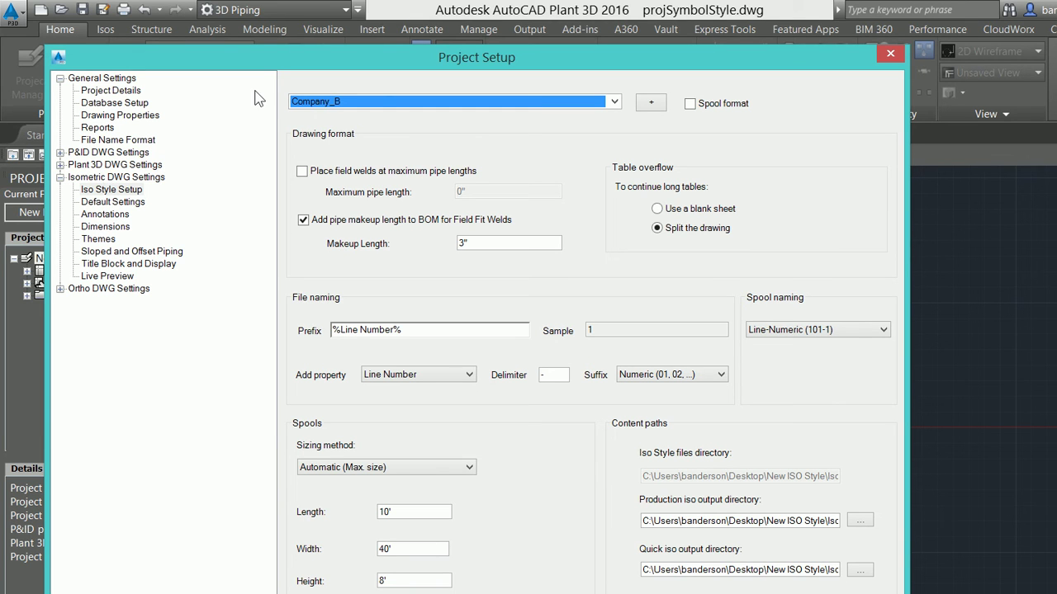
pyautogui.hotkey('alt', 'Down')
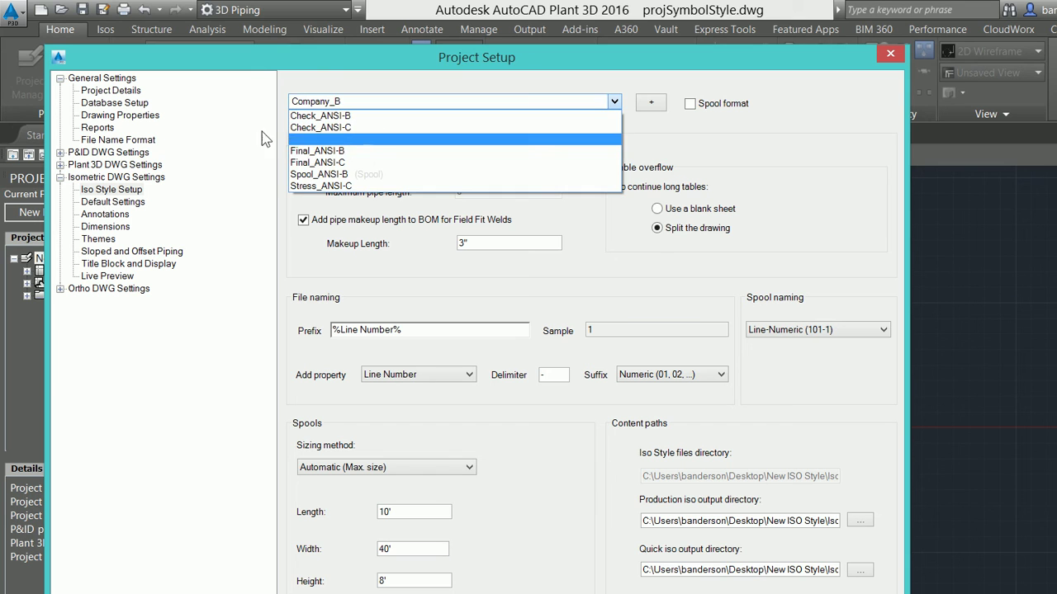
pyautogui.press('Down')
pyautogui.press('Up')
pyautogui.press('Down')
pyautogui.press('Down')
pyautogui.press('Up')
pyautogui.press('Up')
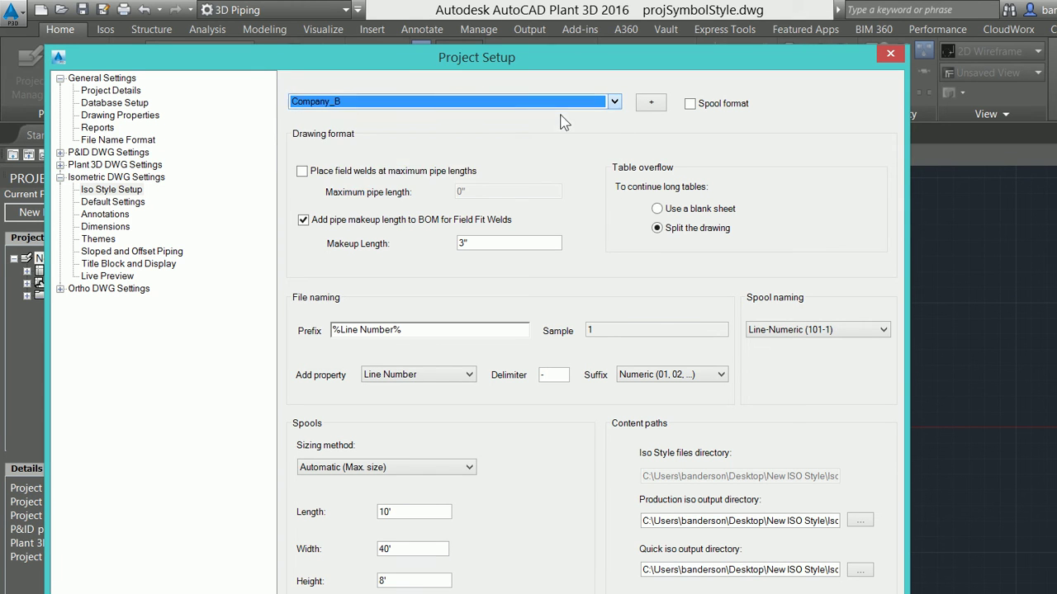
pyautogui.press('Return')
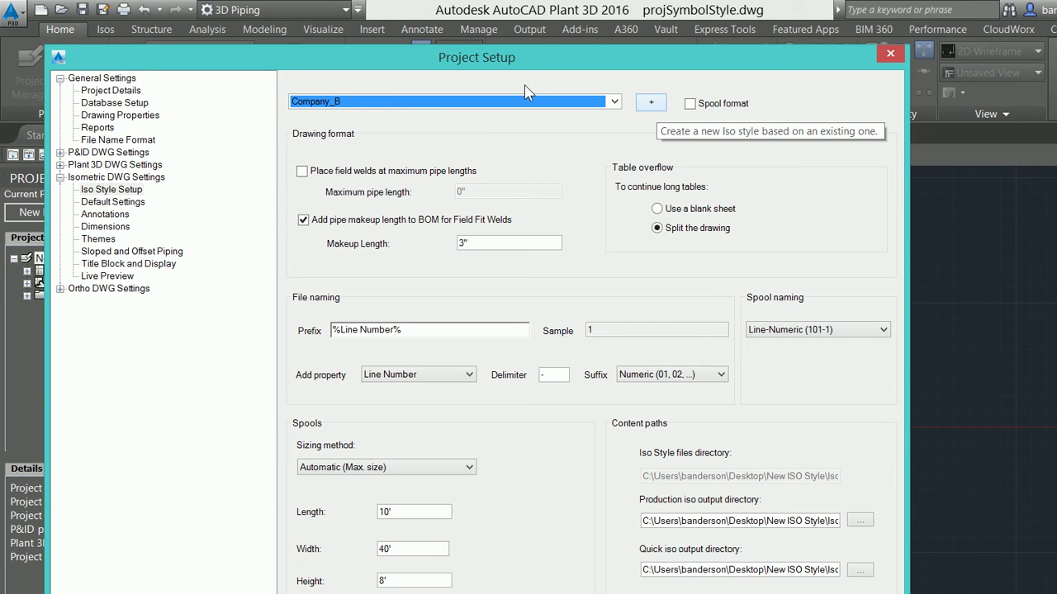
pyautogui.press('Tab')
pyautogui.press('Return')
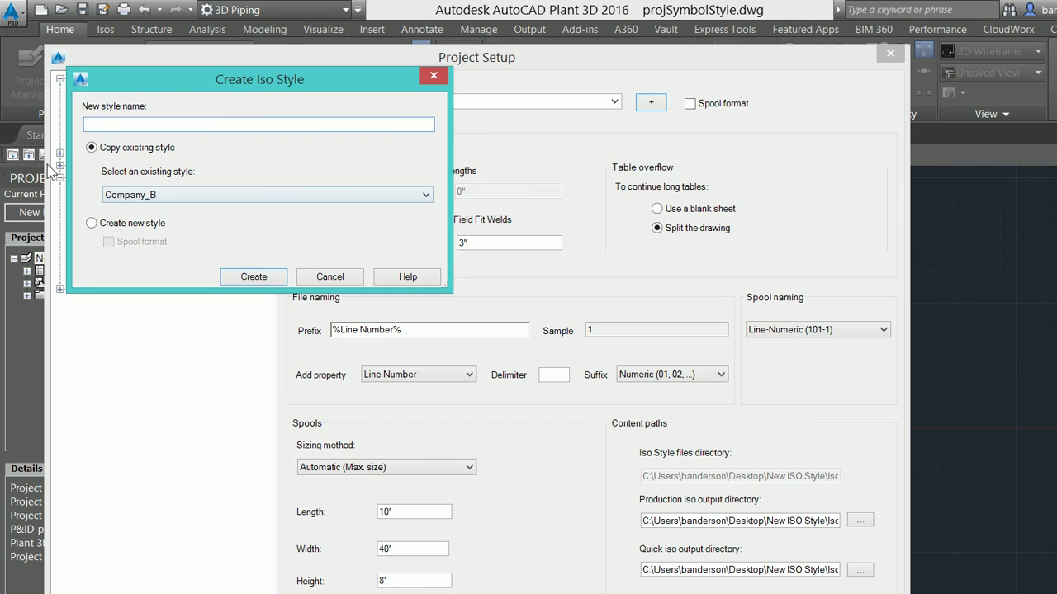
pyautogui.press('Tab')
pyautogui.press('Down')
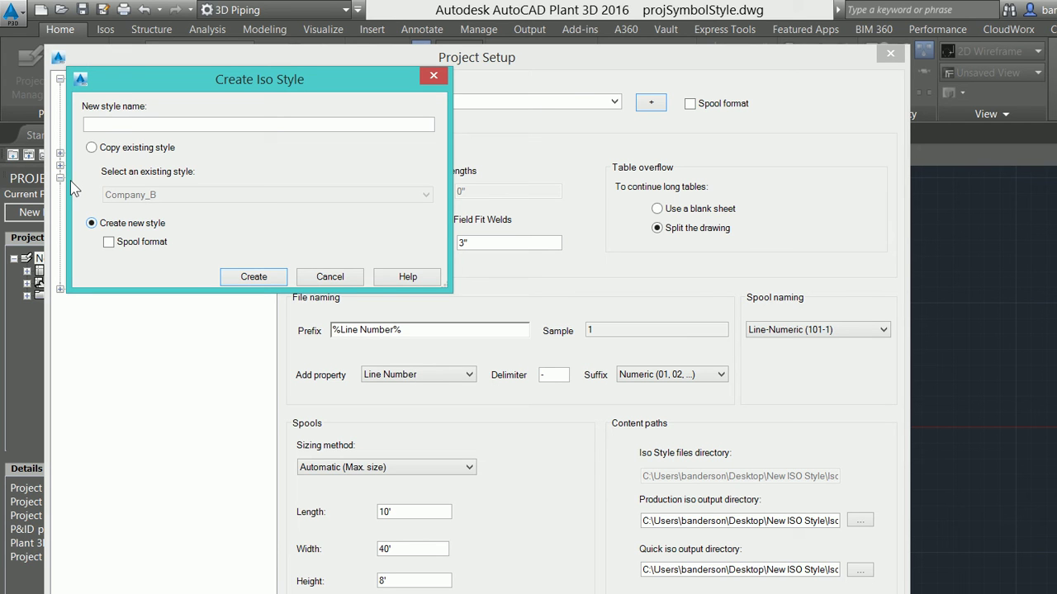
pyautogui.click(152, 104)
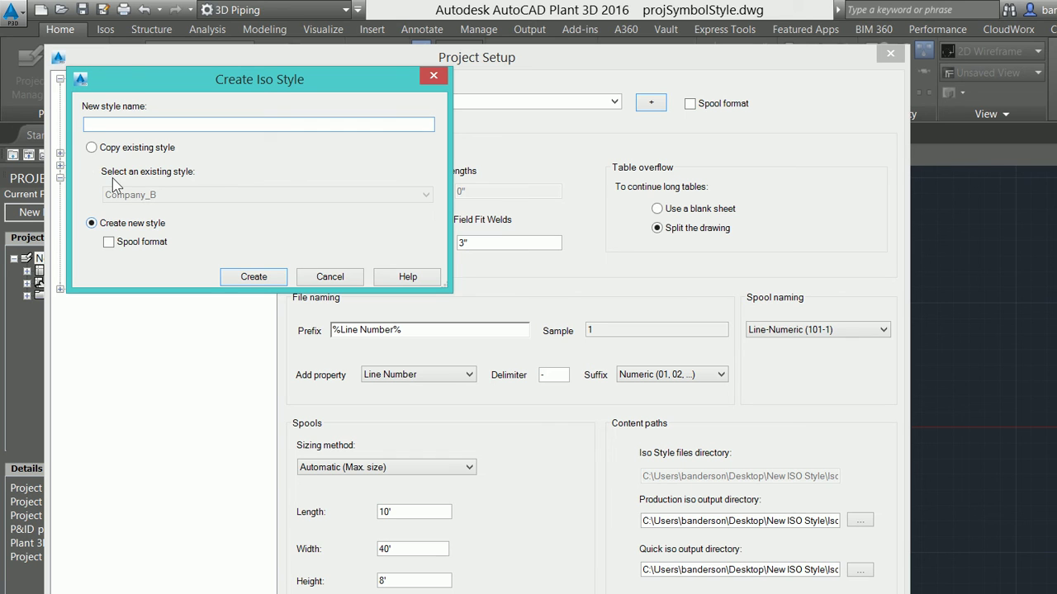
pyautogui.hotkey('alt', 'c')
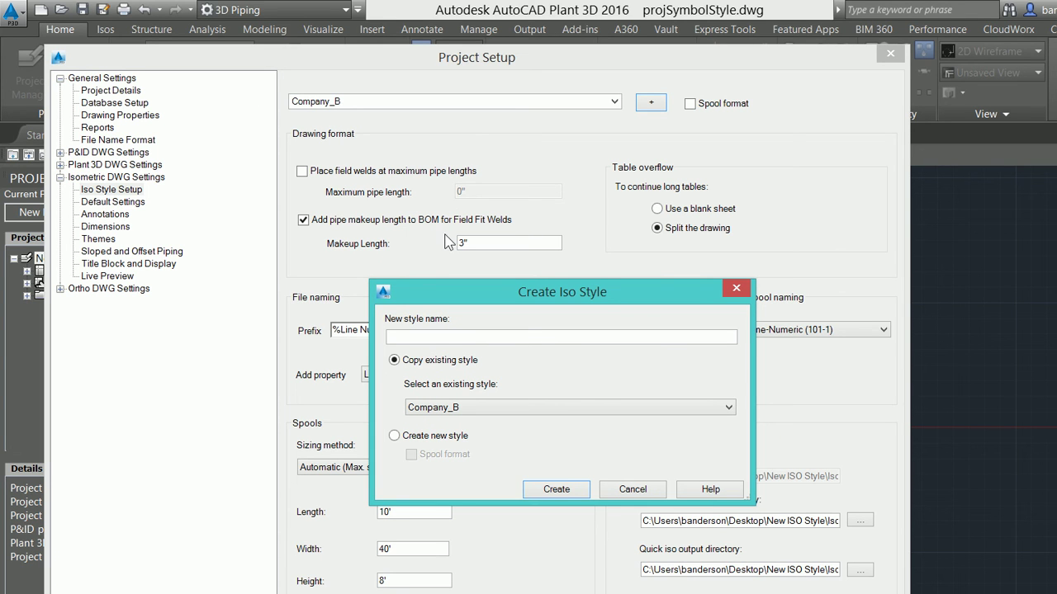
# - Start a new iso style named Company_D, using the option to create a new style instead of copying one
pyautogui.moveTo(441, 285); pyautogui.dragTo(423, 202)
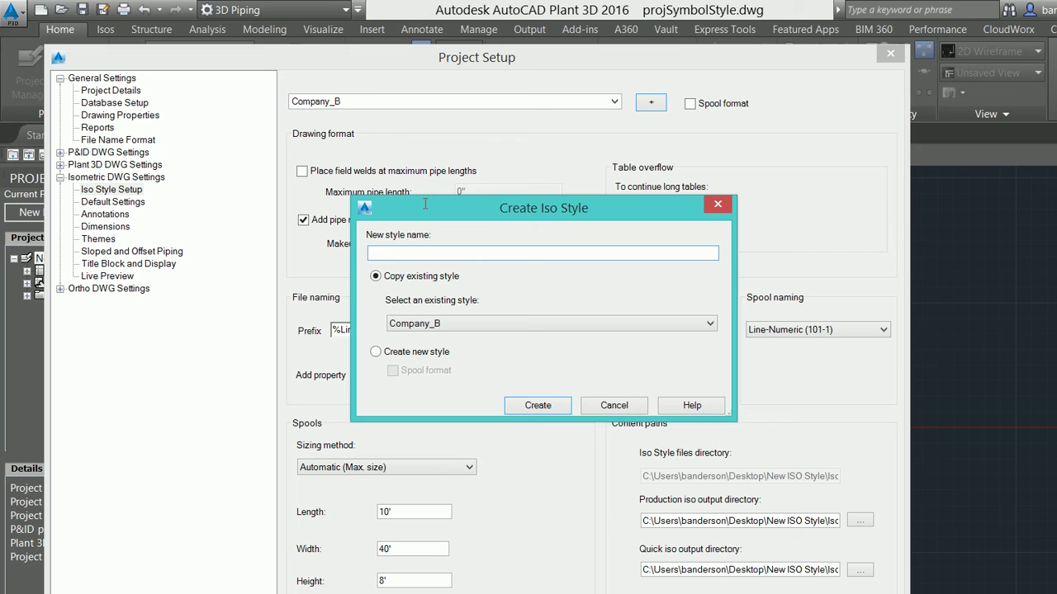
pyautogui.write('Company')
pyautogui.press('BackSpace')
pyautogui.press('BackSpace')
pyautogui.press('BackSpace')
pyautogui.press('BackSpace')
pyautogui.press('BackSpace')
pyautogui.press('BackSpace')
pyautogui.press('BackSpace')
pyautogui.press('BackSpace')
pyautogui.press('Tab')
pyautogui.press('Down')
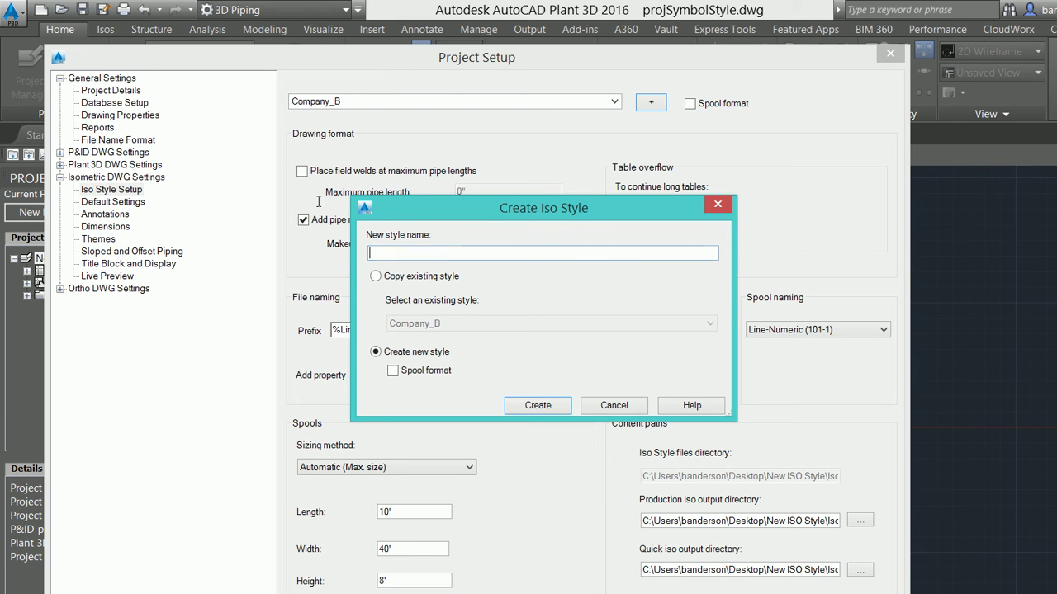
pyautogui.write('Company_D')
pyautogui.press('Return')
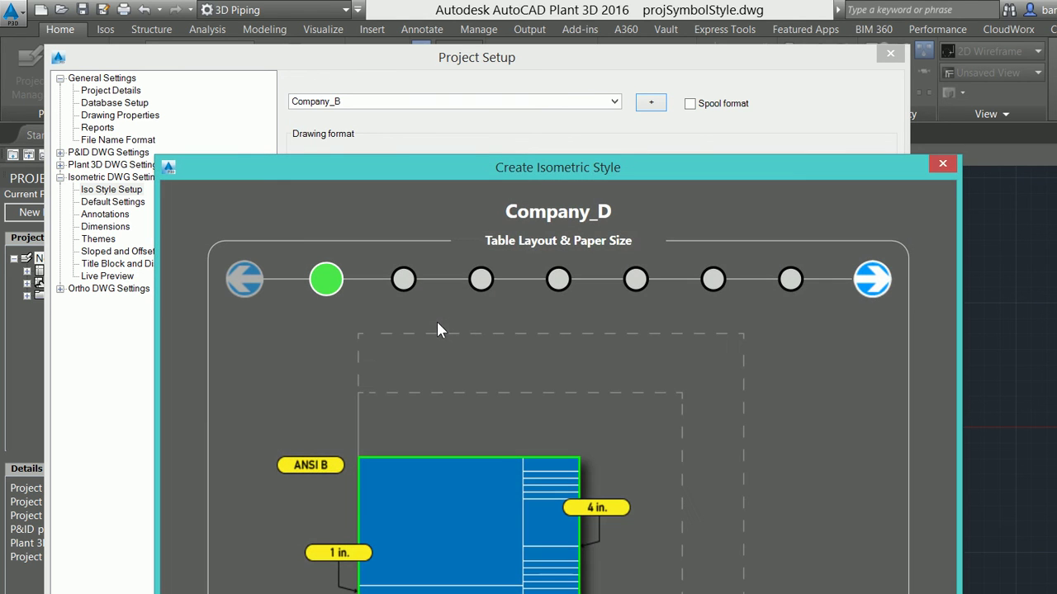
# - Review the table layout and paper size options from ANSI B through ANSI D, returning to the first ANSI B layout with 4 in. and 1 in. areas
pyautogui.moveTo(516, 168); pyautogui.dragTo(531, 17)
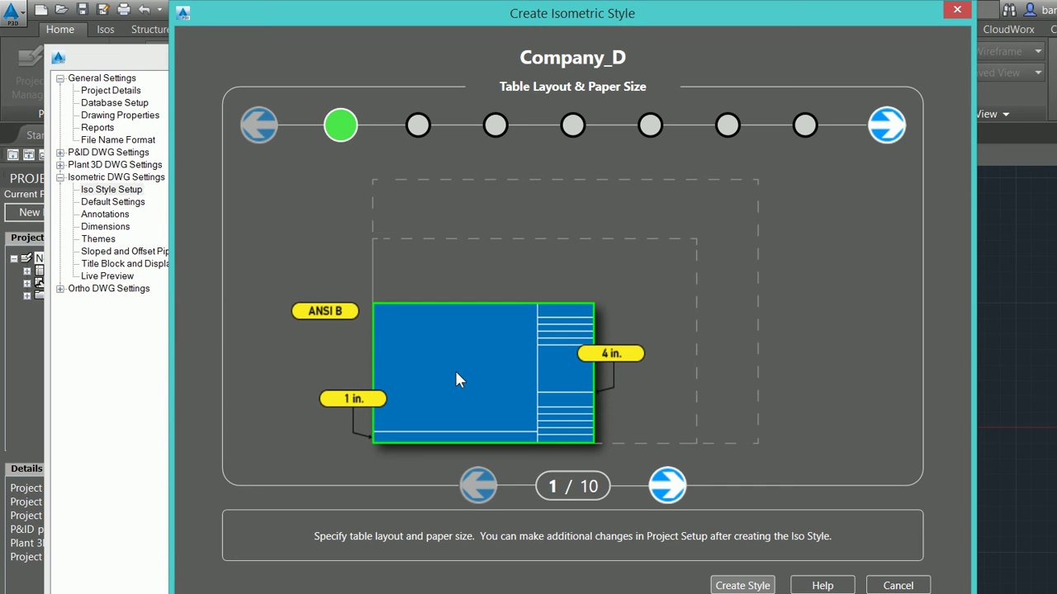
pyautogui.click(540, 388)
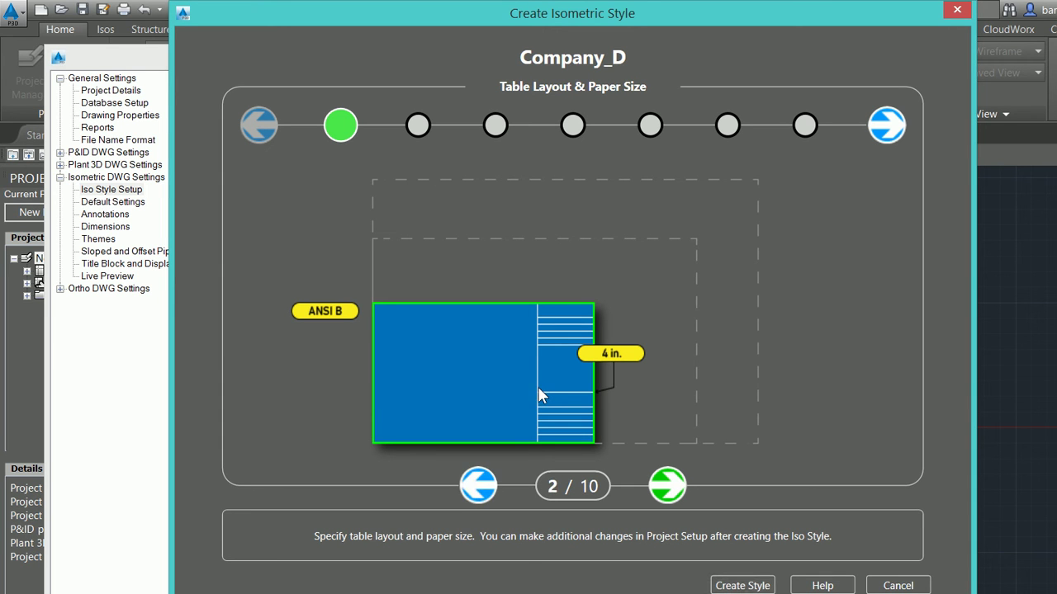
pyautogui.click(541, 388)
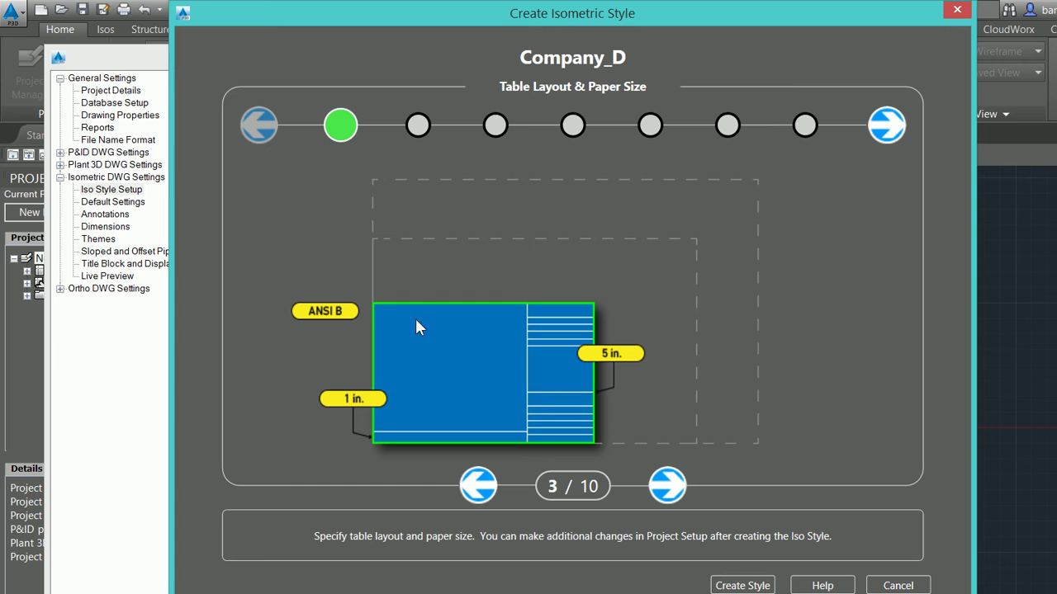
pyautogui.click(541, 388)
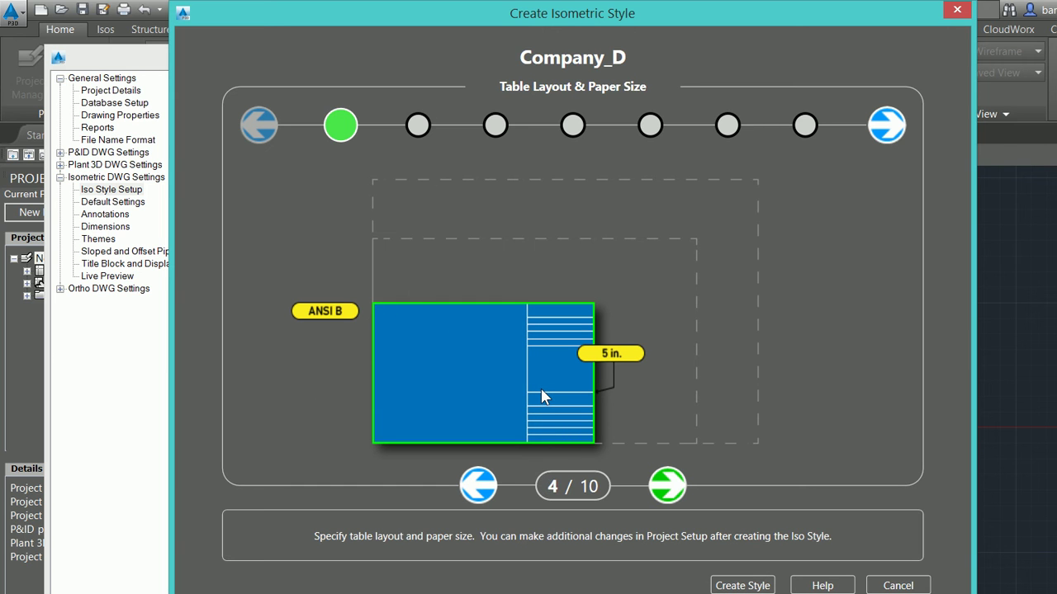
pyautogui.click(541, 388)
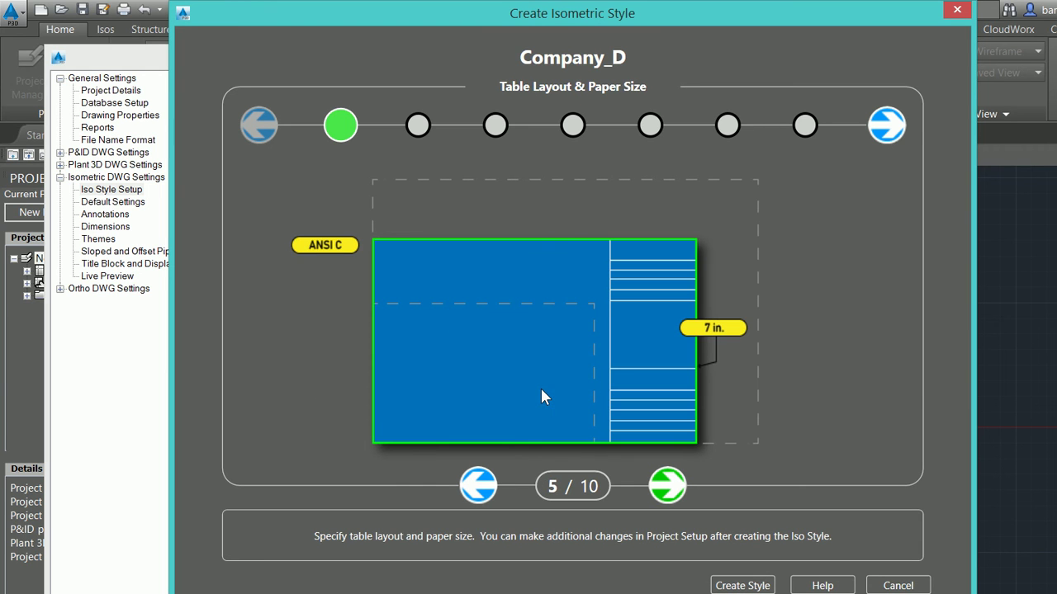
pyautogui.click(540, 397)
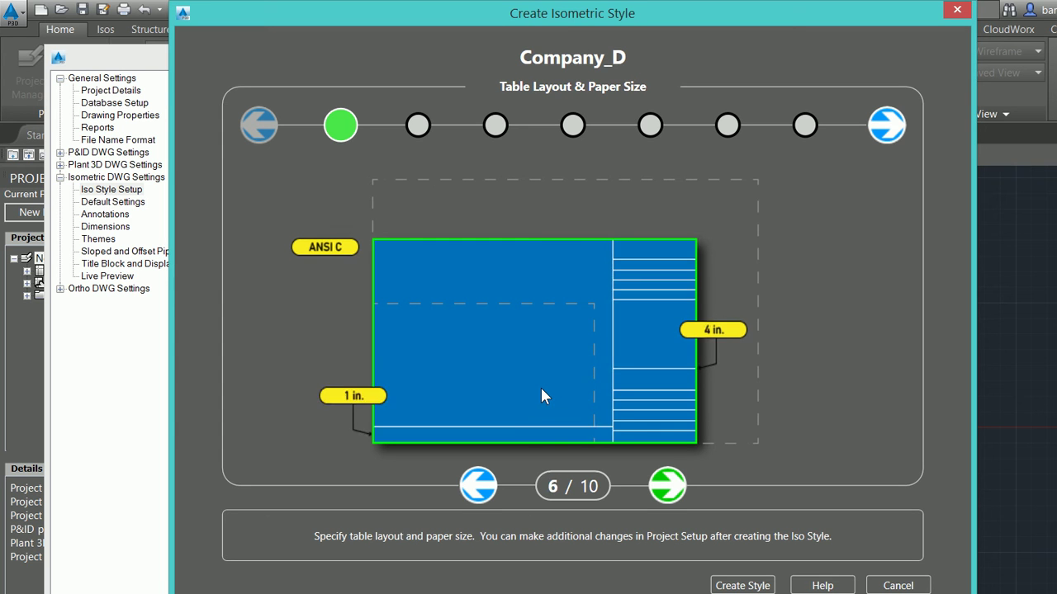
pyautogui.click(541, 397)
pyautogui.click(541, 397)
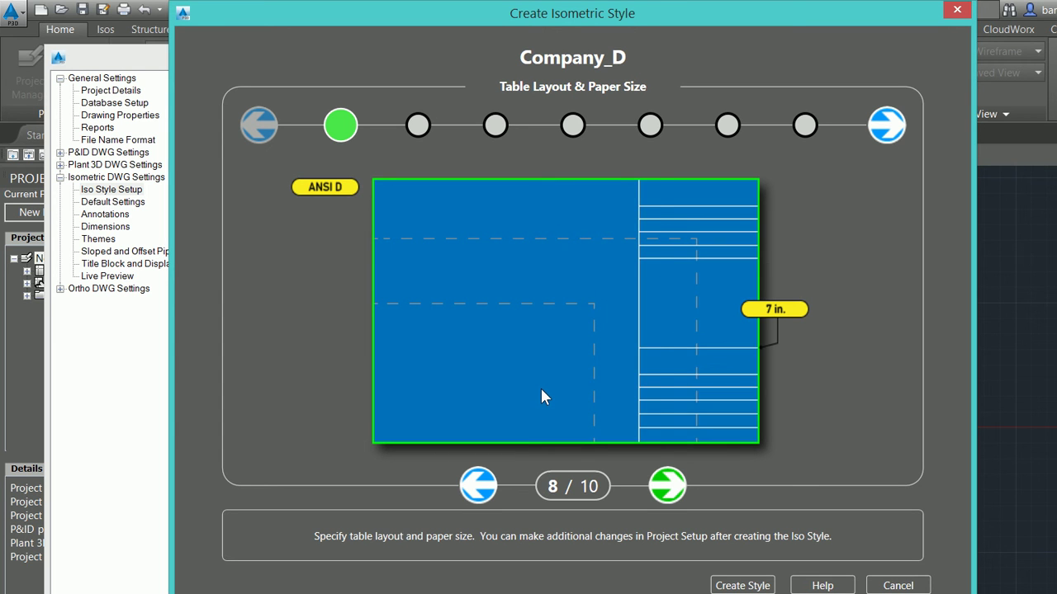
pyautogui.click(541, 390)
pyautogui.click(542, 389)
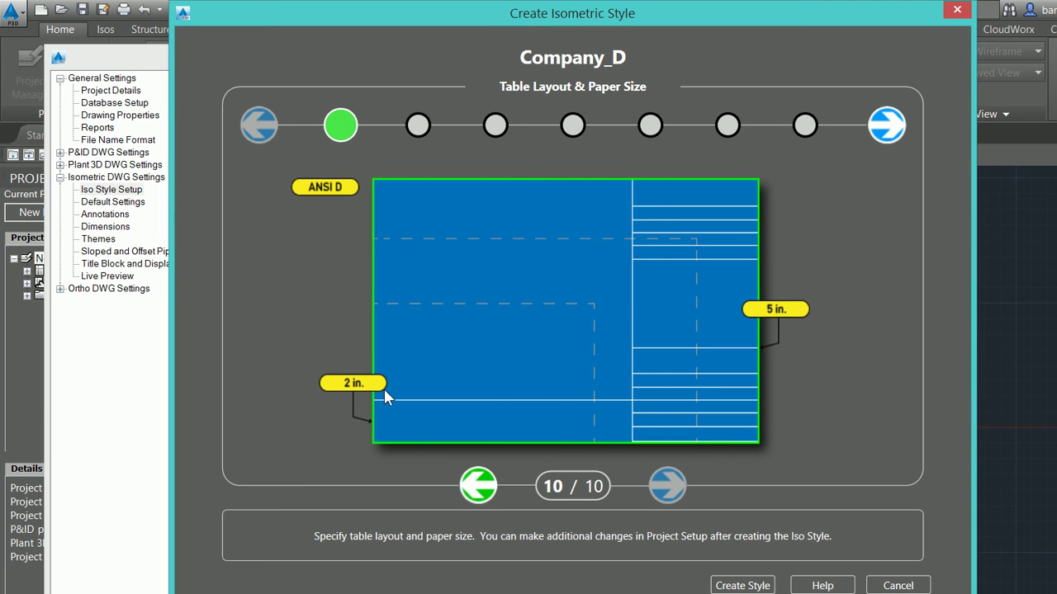
pyautogui.scroll(8, 383, 389)
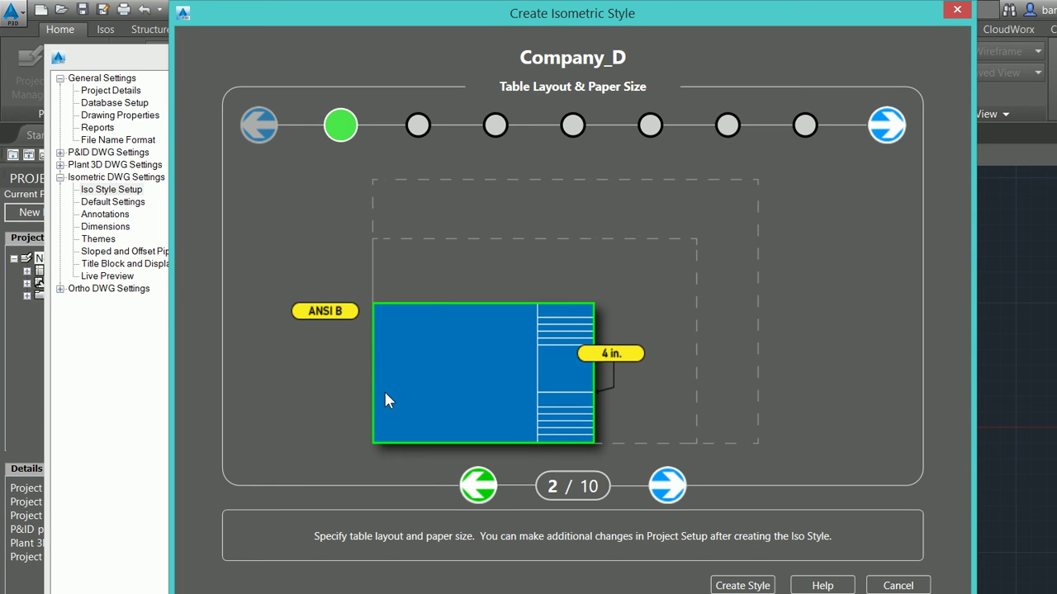
pyautogui.scroll(1, 384, 399)
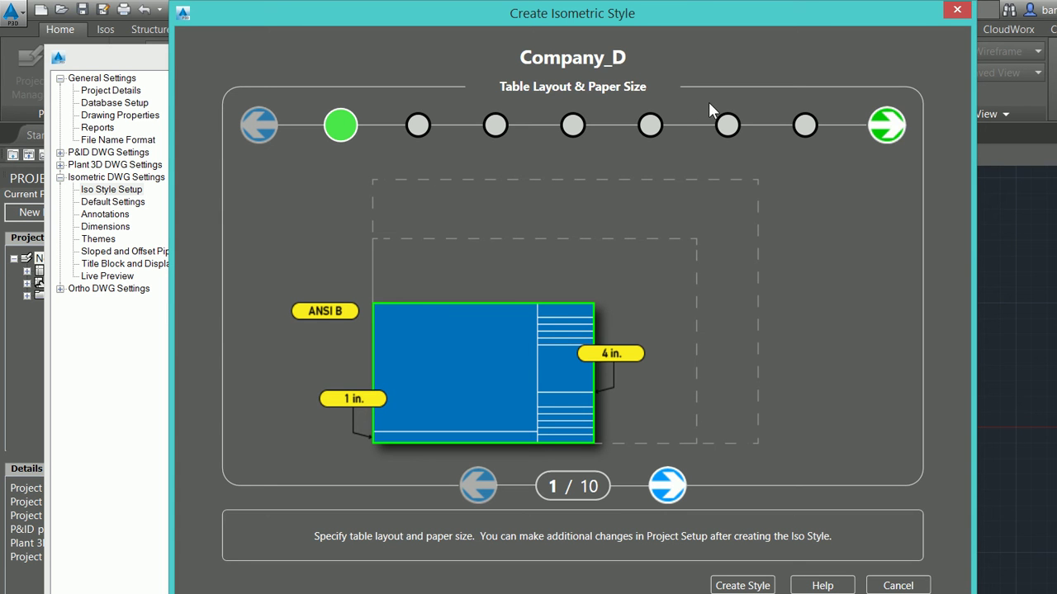
# - Go through the wizard's default and fitting-to-fitting piping style pages, choose the 0.75 symbol scale option, and create the Company_D style
pyautogui.scroll(-1, 708, 102)
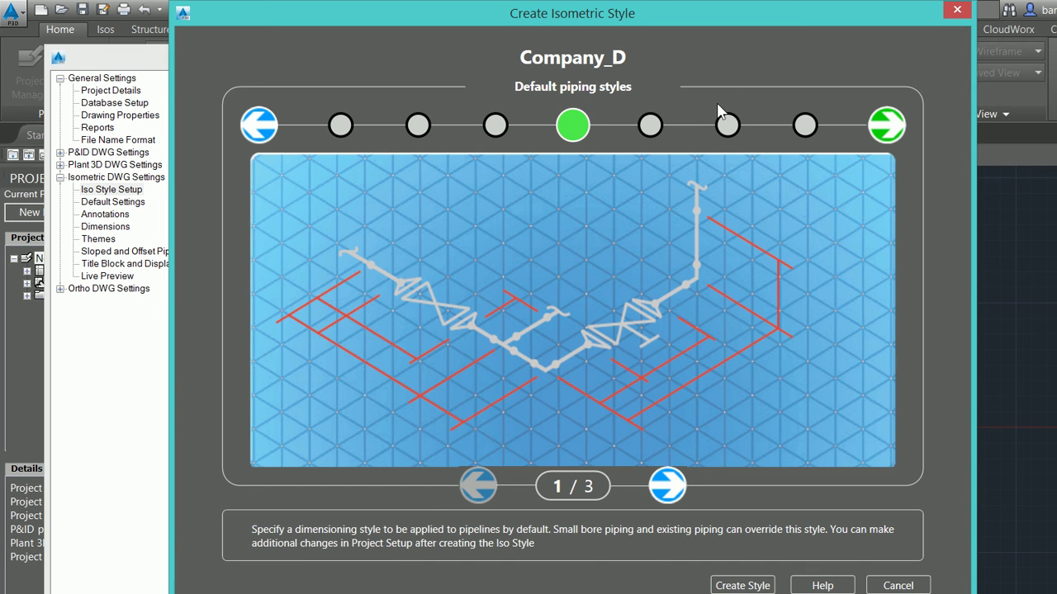
pyautogui.click(649, 125)
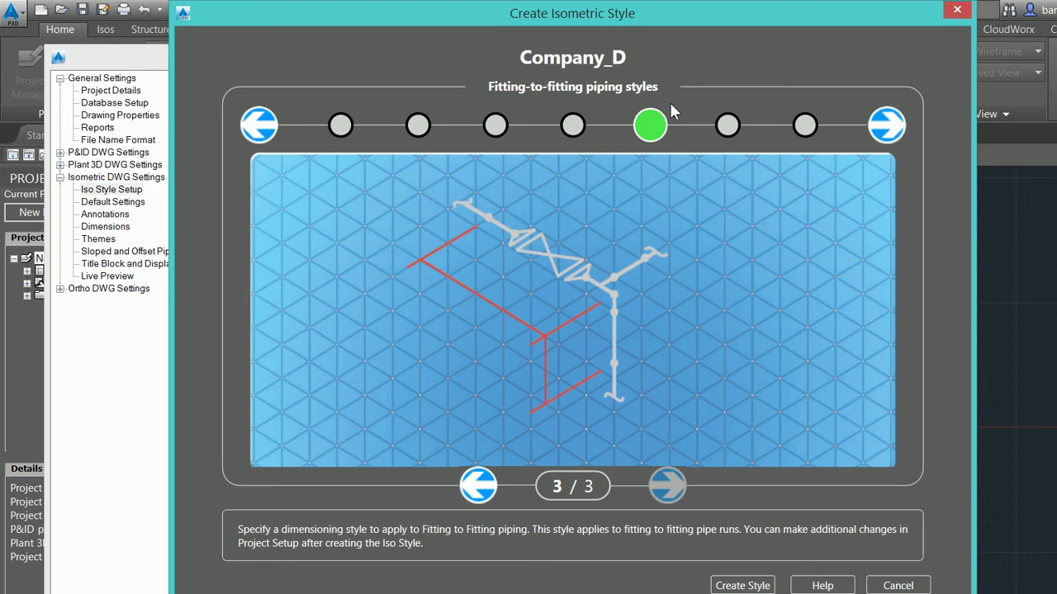
pyautogui.click(717, 118)
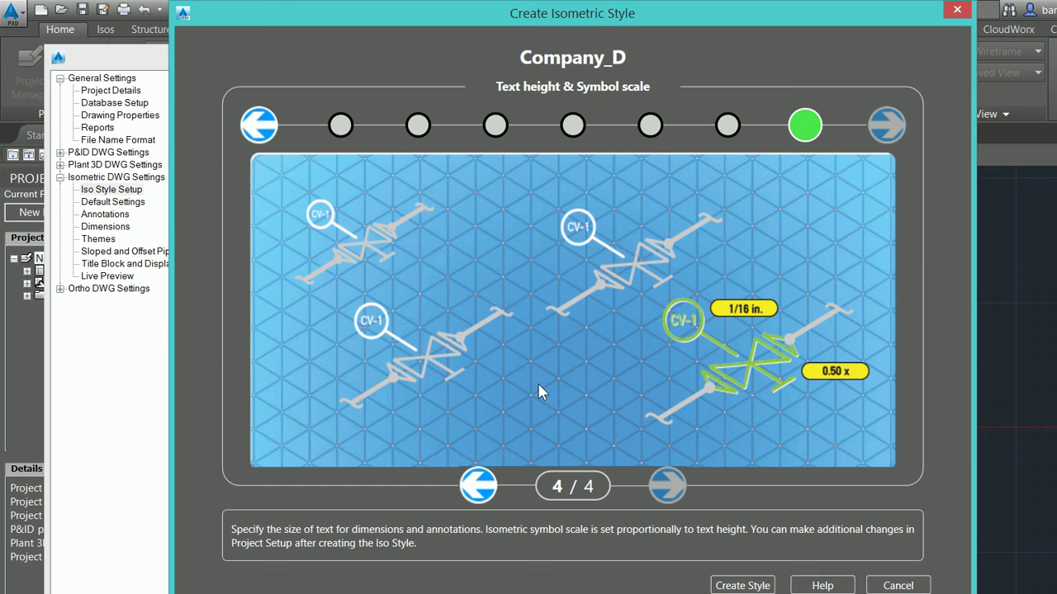
pyautogui.click(388, 391)
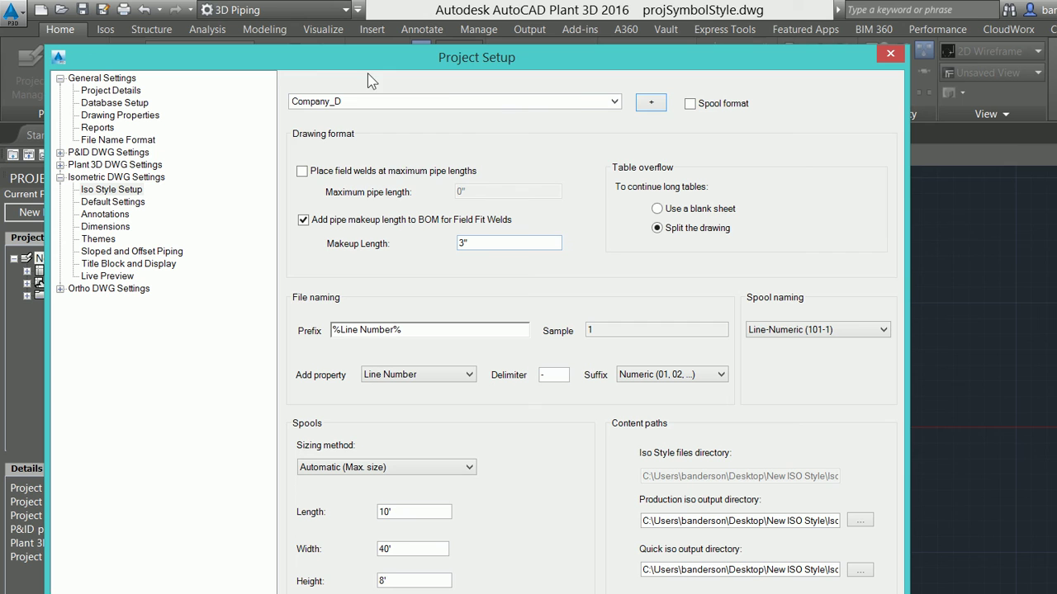
# - Review the list of iso styles, keeping Company_D current, and examine its Iso Style Setup and Default Settings options
pyautogui.click(495, 101)
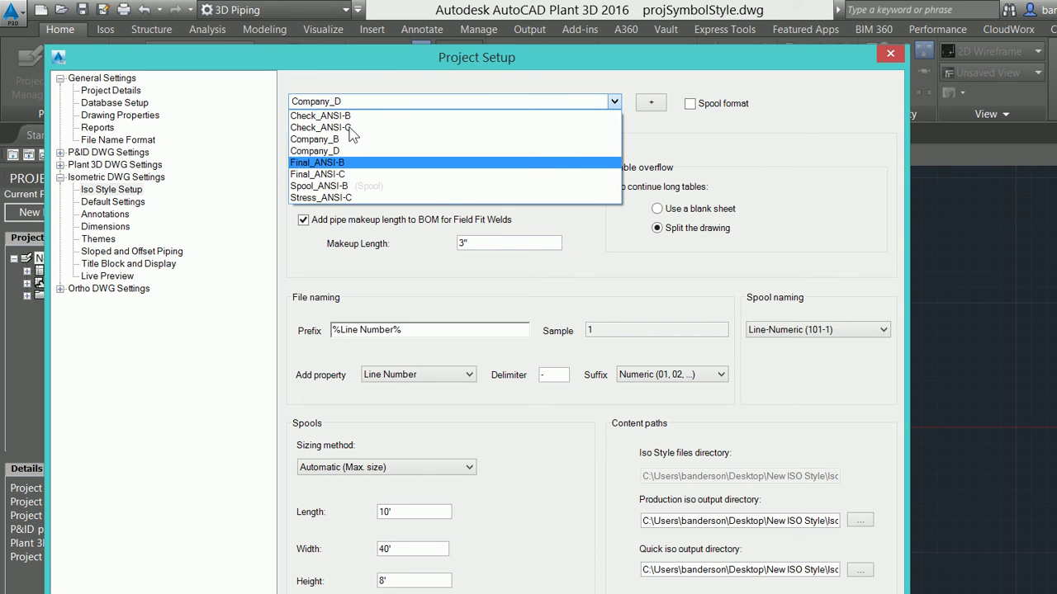
pyautogui.press('Escape')
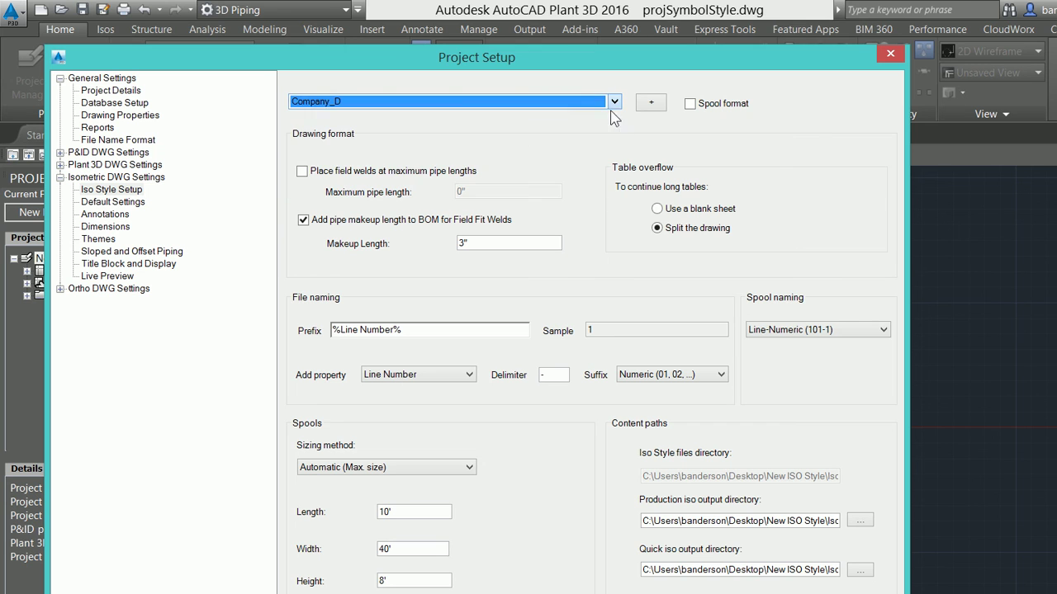
pyautogui.hotkey('shift', 'Tab')
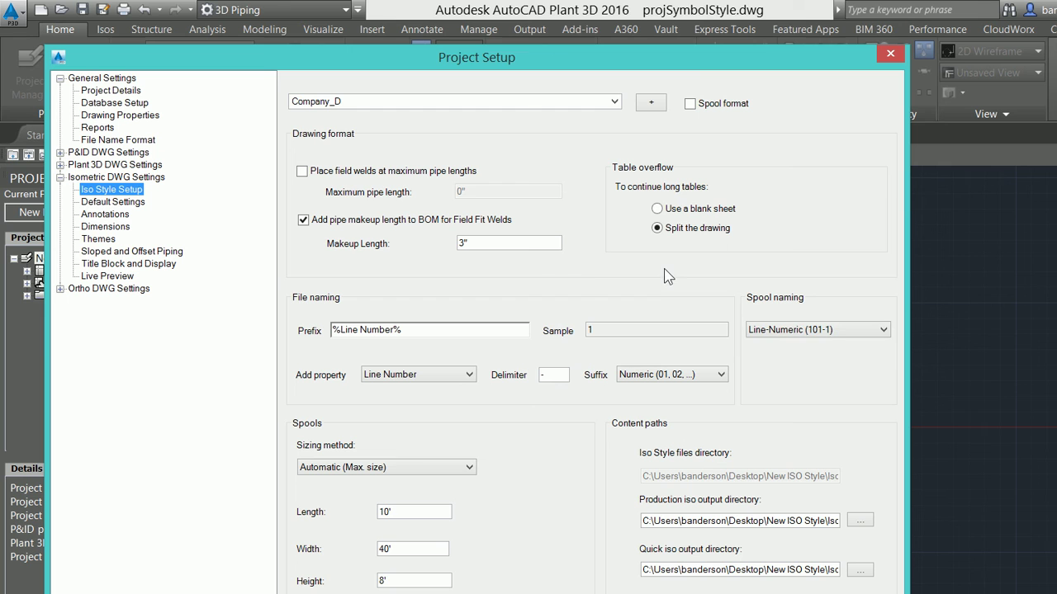
pyautogui.hotkey('alt', 'Down')
pyautogui.click(670, 210)
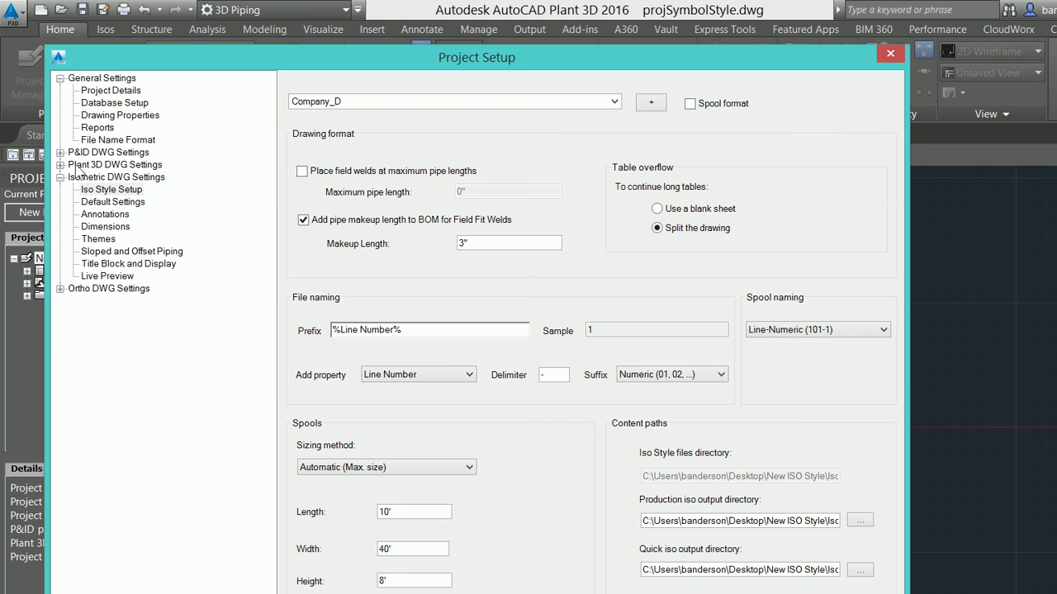
pyautogui.press('Down')
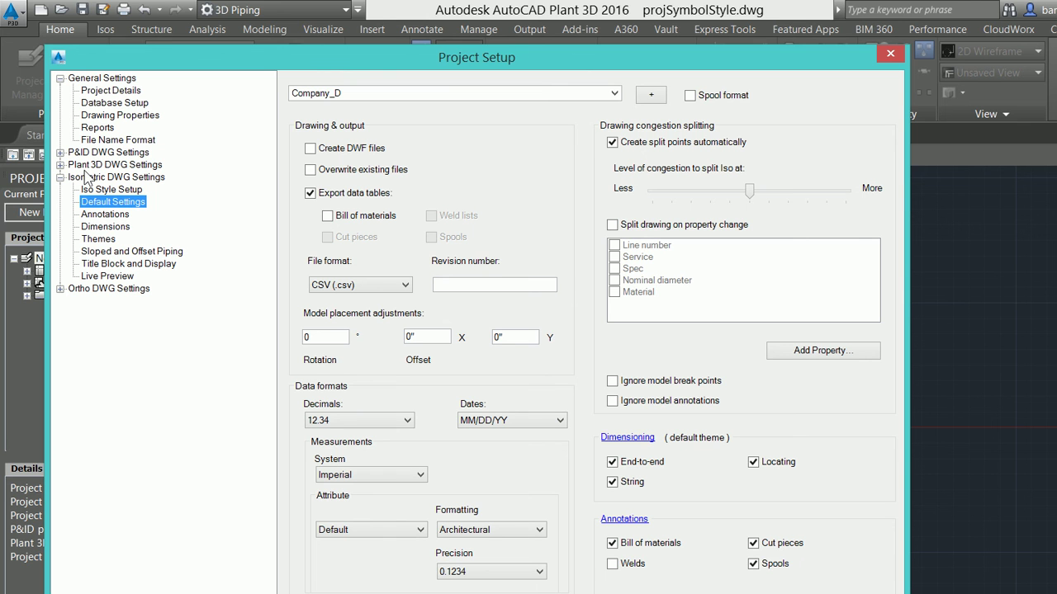
# - Look through the bill of materials leader choices in the Company_D annotation settings, keeping the arrow leader
pyautogui.press('Down')
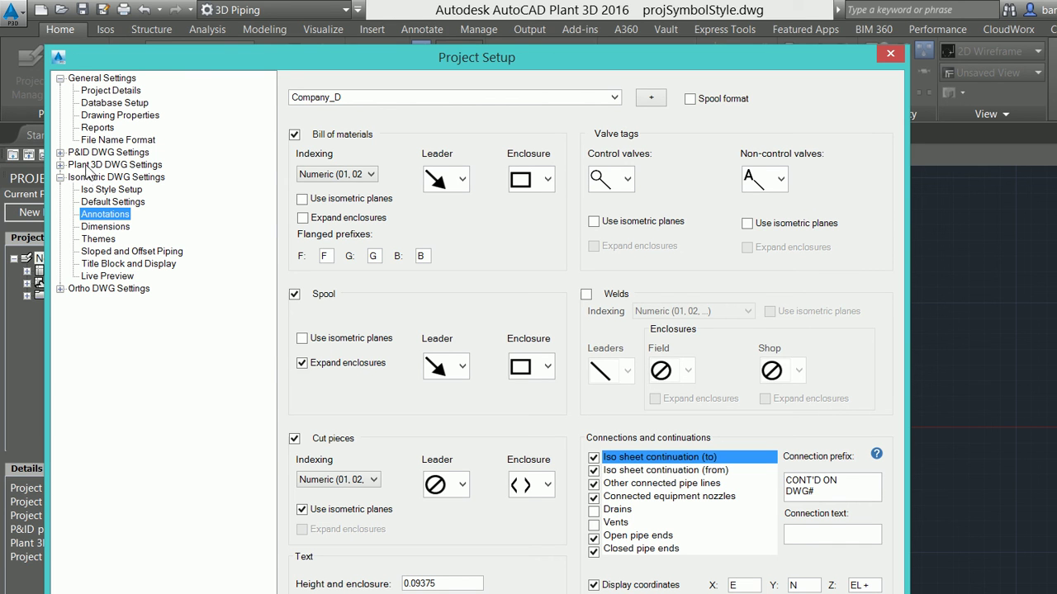
pyautogui.hotkey('alt', 'Down')
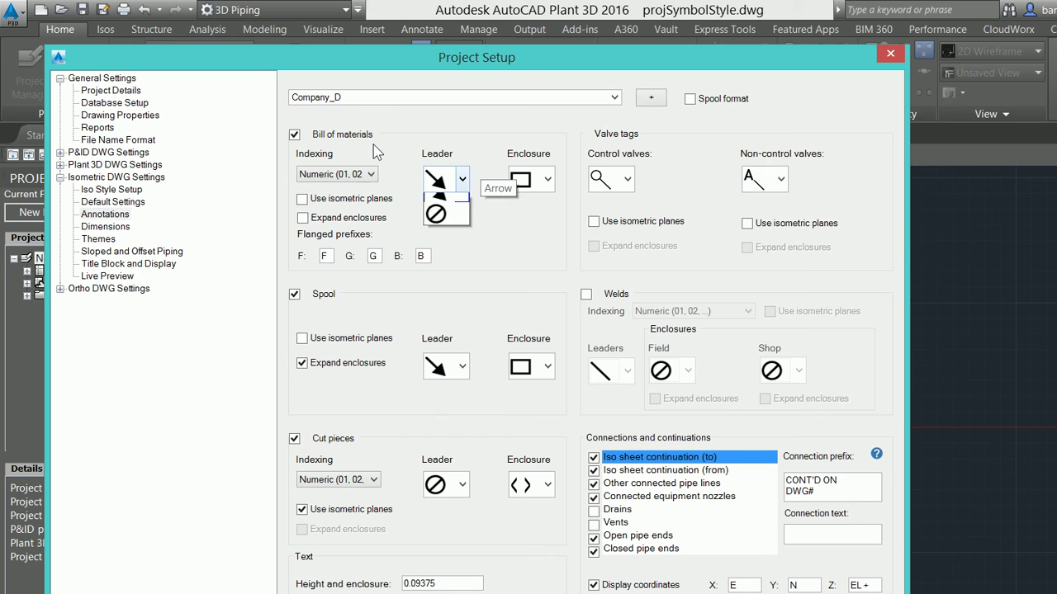
pyautogui.press('Down')
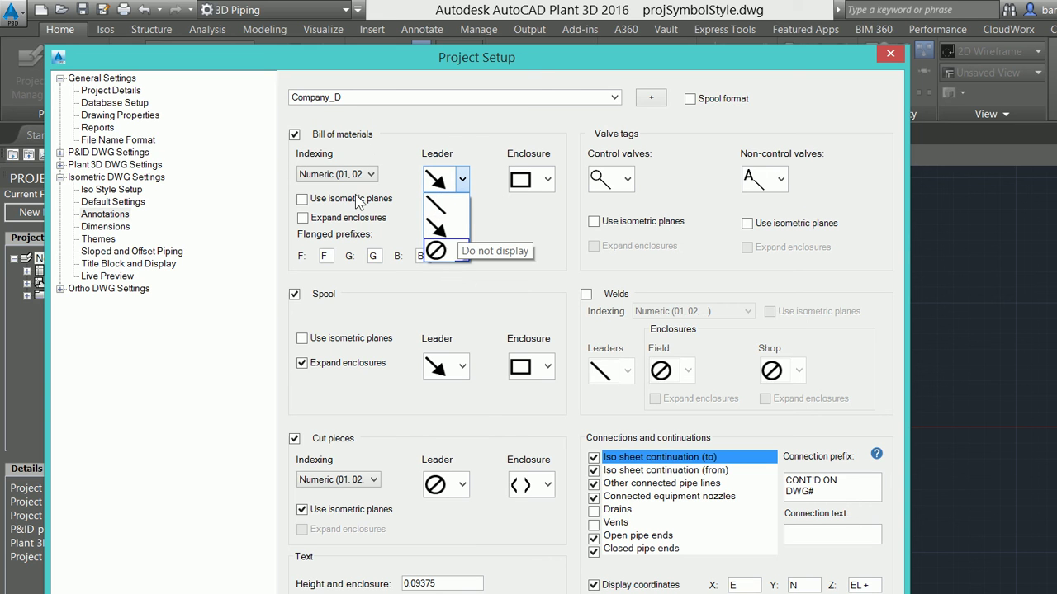
pyautogui.press('Up')
pyautogui.press('Up')
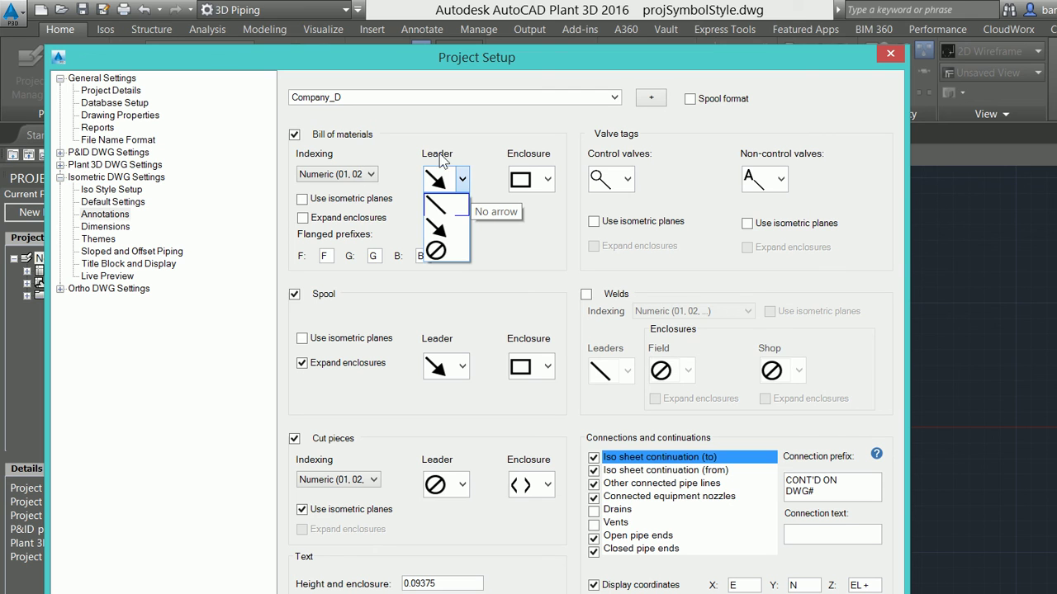
pyautogui.press('Escape')
# - Look through the bill of materials enclosure shapes in the annotation settings, keeping the rectangle
pyautogui.press('Tab')
pyautogui.hotkey('alt', 'Down')
pyautogui.press('Up')
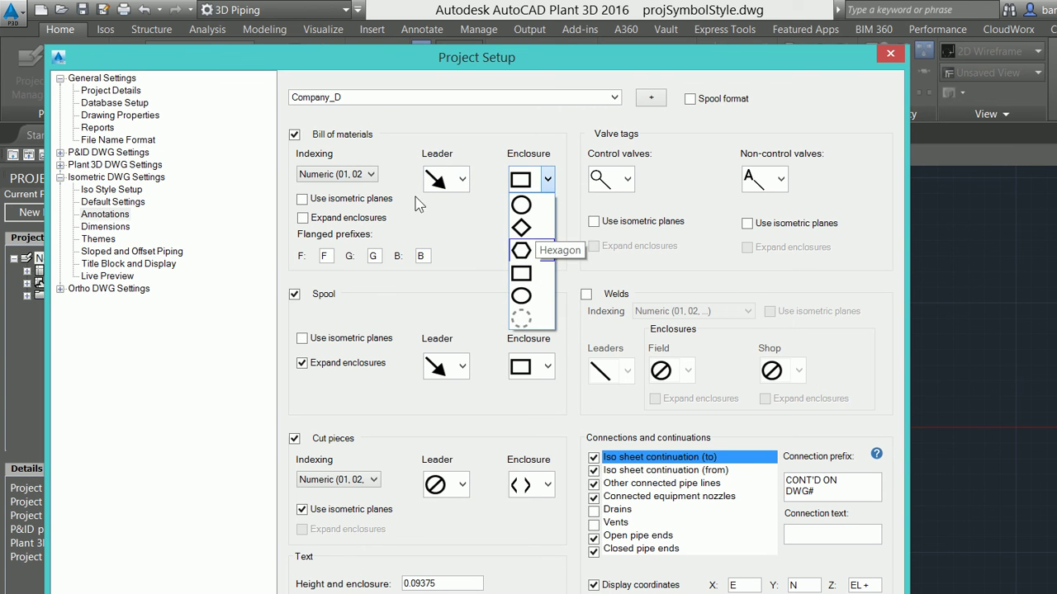
pyautogui.press('Down')
pyautogui.press('Down')
pyautogui.press('Down')
pyautogui.press('Up')
pyautogui.press('Up')
pyautogui.press('Up')
pyautogui.press('Up')
pyautogui.press('Up')
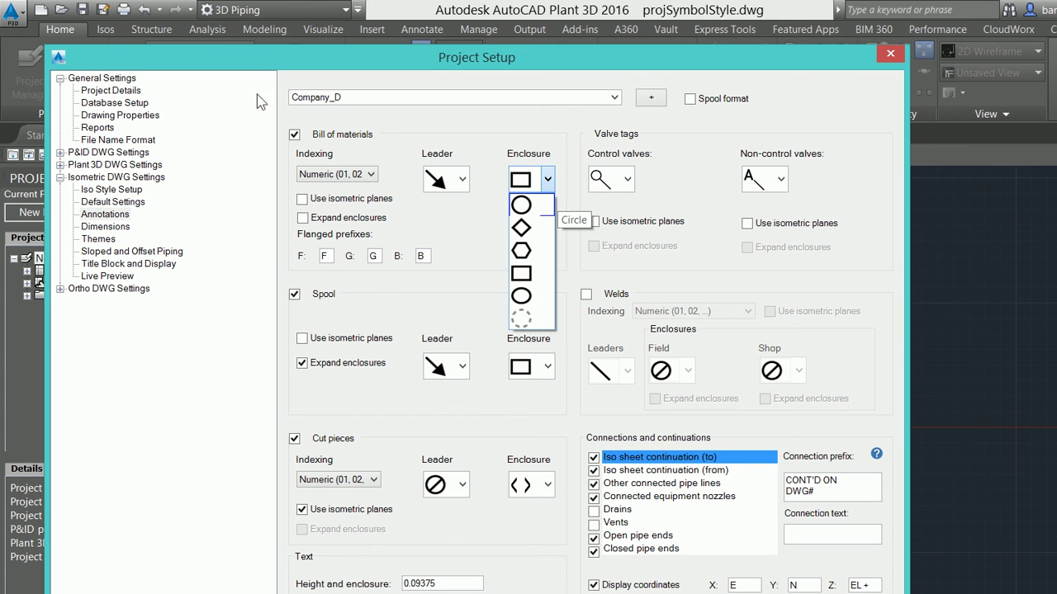
pyautogui.click(542, 135)
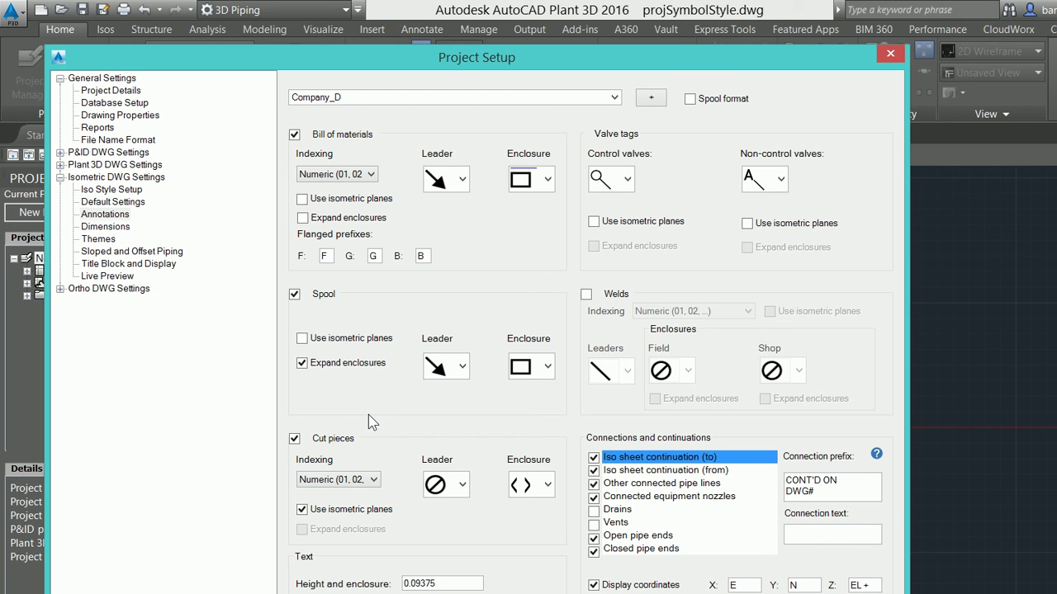
# - Review the pipeline dimension settings, and toggle string dimensions off and back on in the Default theme to compare the preview
pyautogui.press('Down')
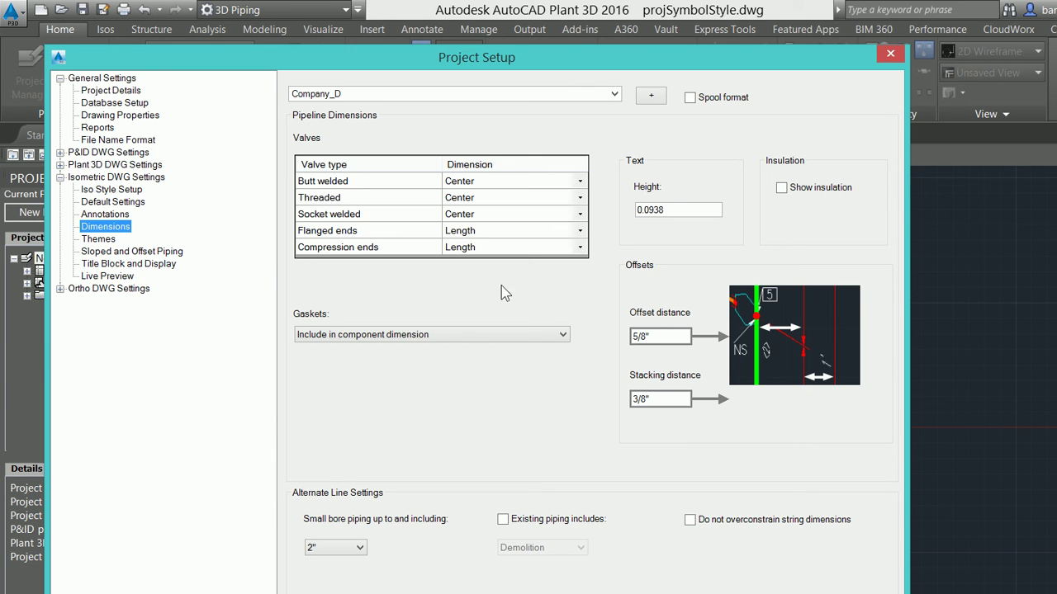
pyautogui.press('Tab')
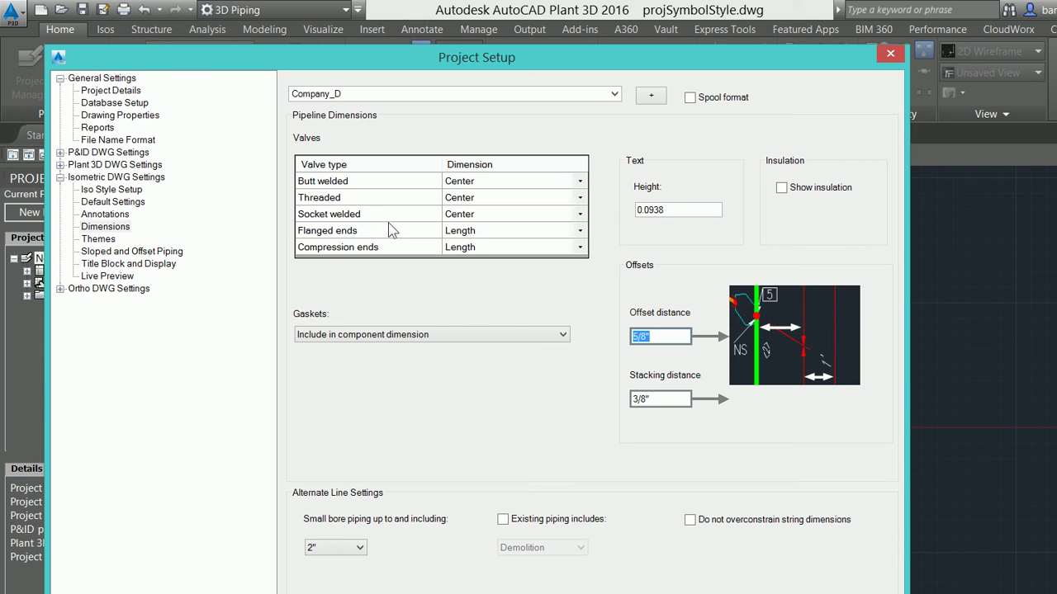
pyautogui.press('Down')
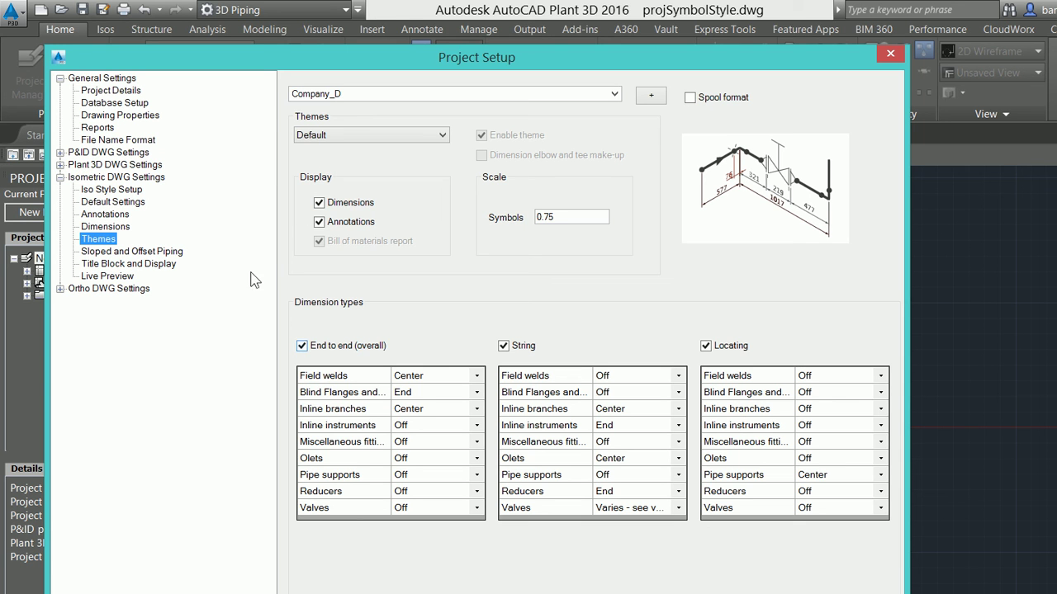
pyautogui.press('space')
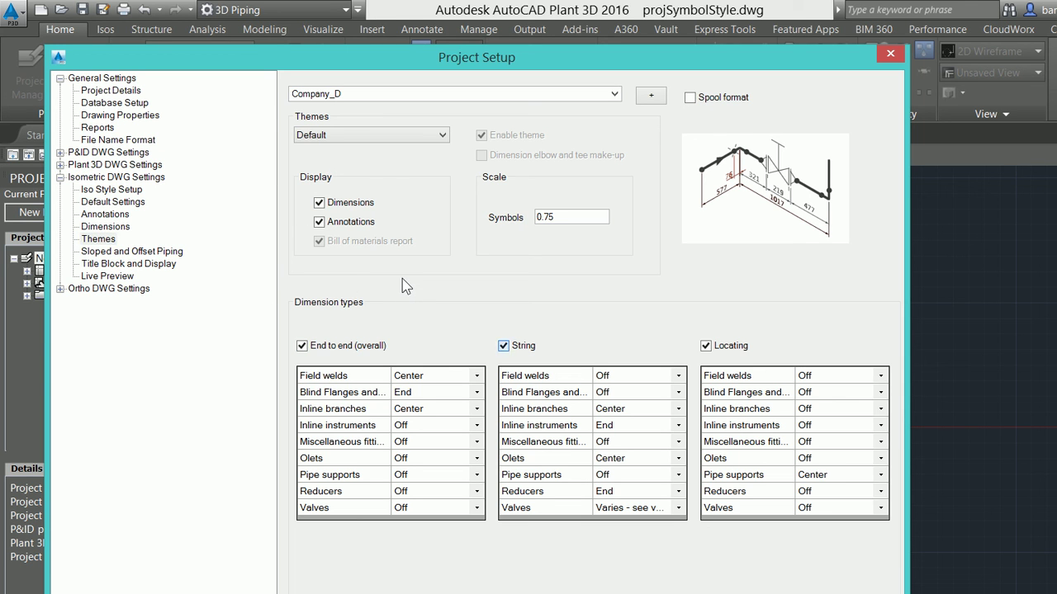
pyautogui.press('space')
pyautogui.press('space')
pyautogui.press('space')
pyautogui.press('space')
pyautogui.press('space')
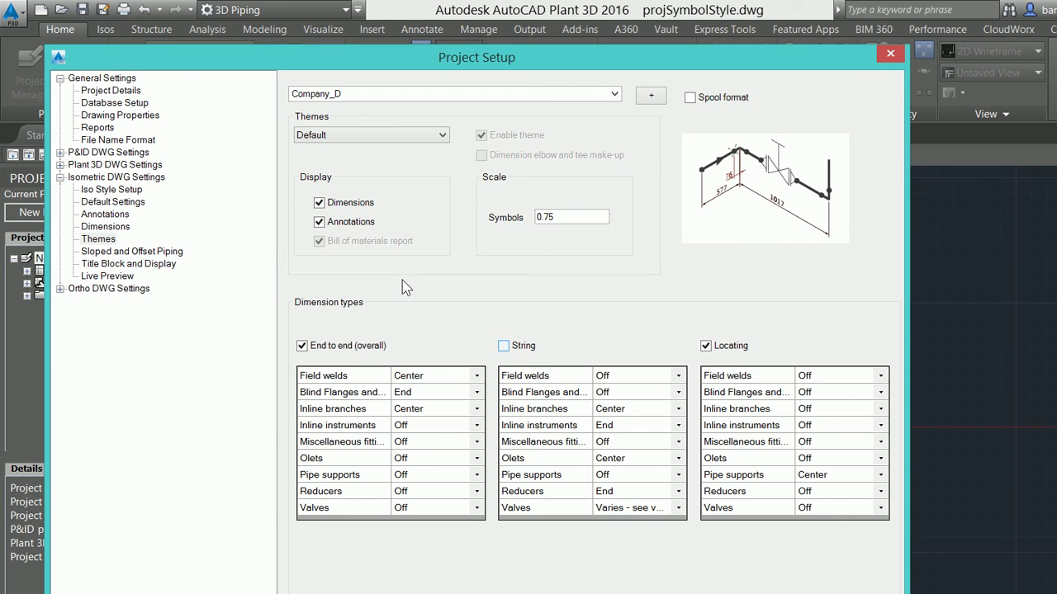
# - Set the field welds entry of the Default theme's string dimensions to Center
pyautogui.press('Tab')
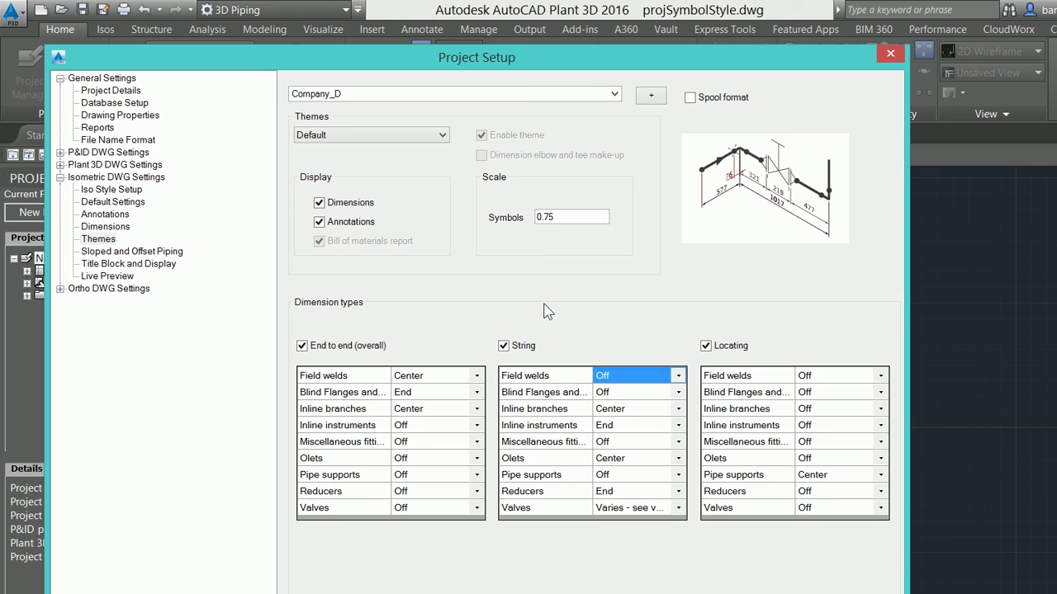
pyautogui.press('F4')
pyautogui.press('Up')
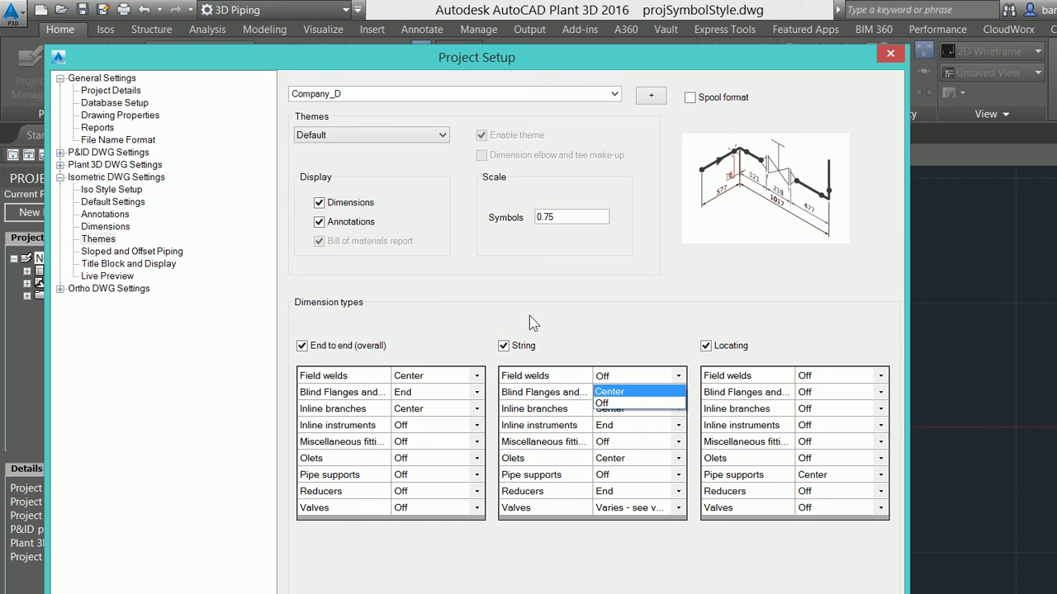
pyautogui.press('Return')
# - Look through the End, Center, Length and Off choices for blind flanges in the string dimensions, keeping Off
pyautogui.press('Down')
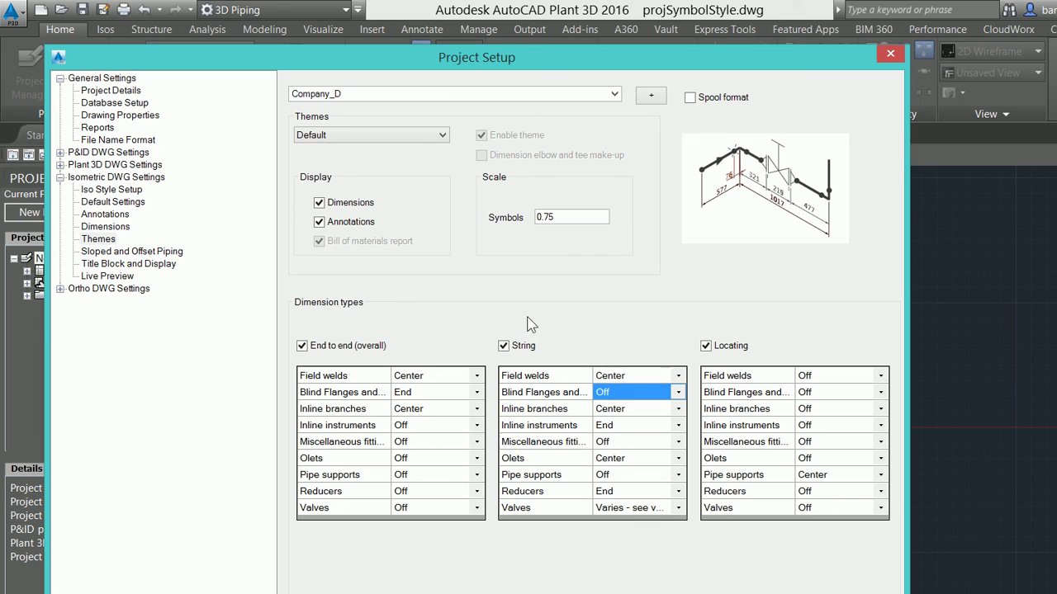
pyautogui.press('Down')
pyautogui.hotkey('alt', 'Down')
pyautogui.press('Up')
pyautogui.press('Up')
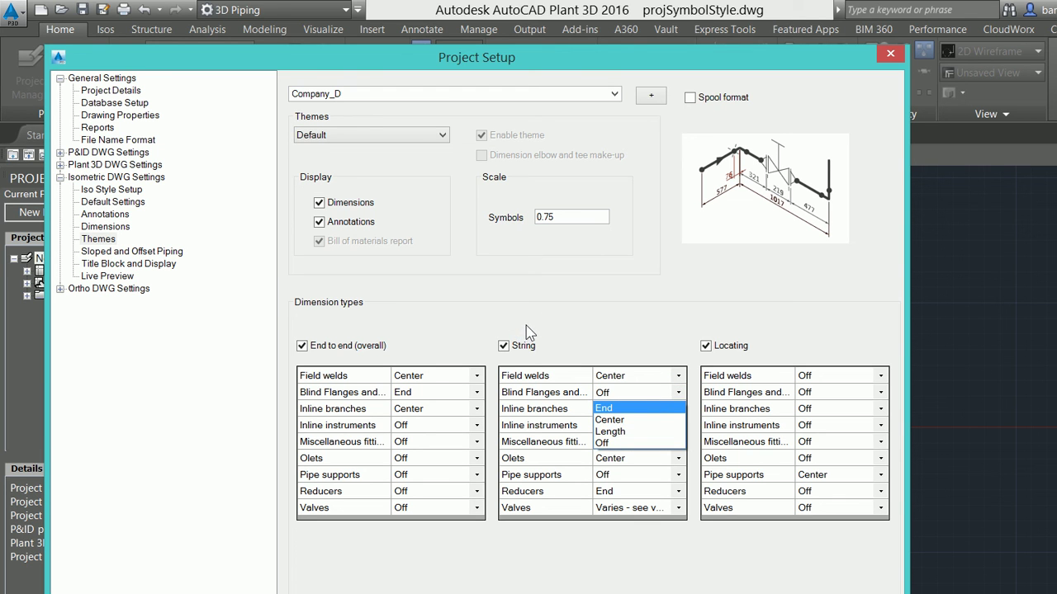
pyautogui.press('Down')
pyautogui.press('Down')
pyautogui.press('Down')
pyautogui.press('Up')
pyautogui.press('Up')
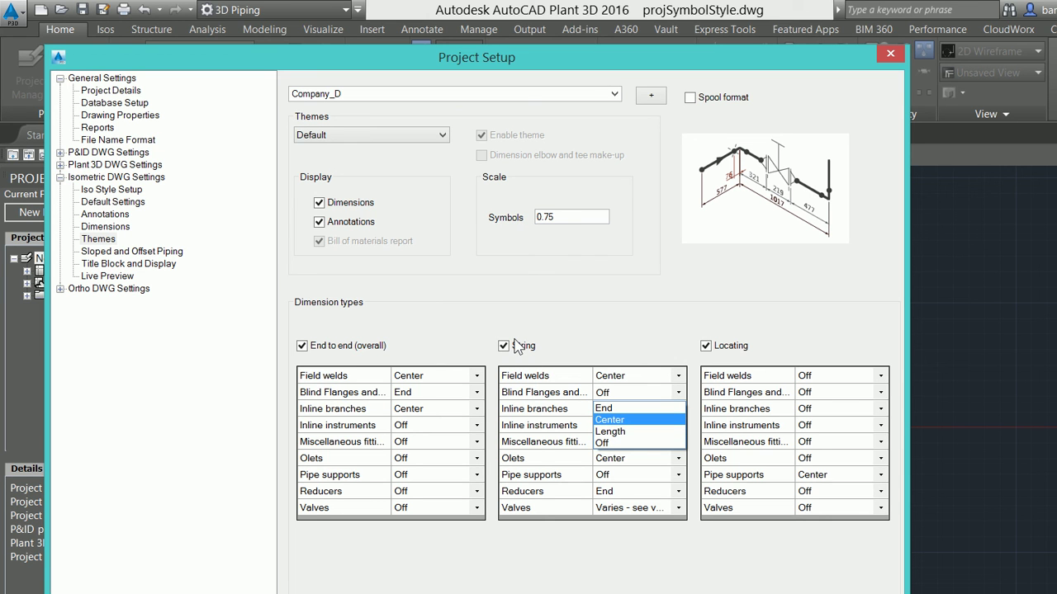
pyautogui.press('Up')
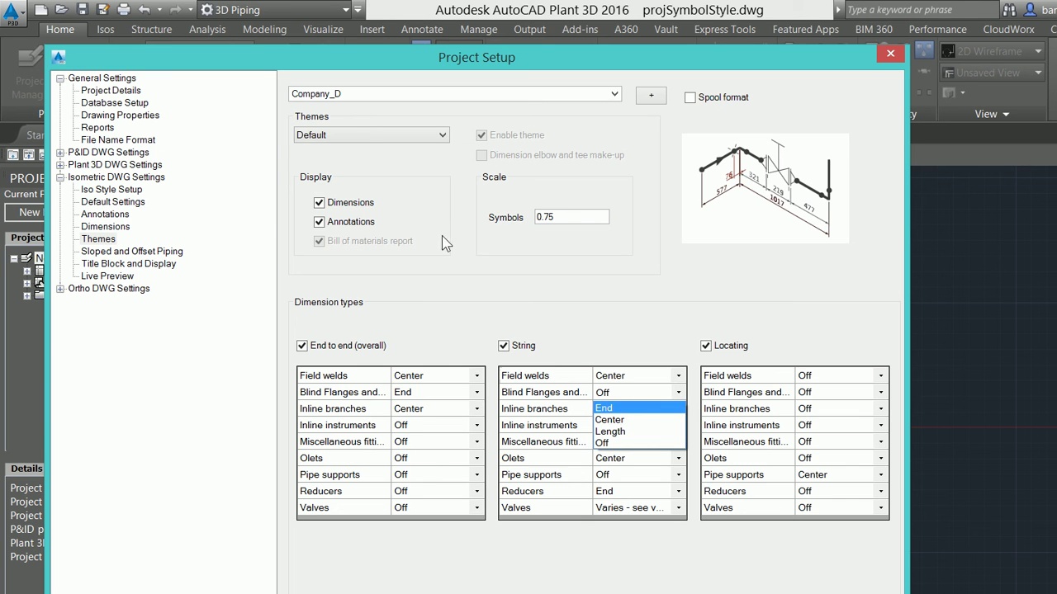
pyautogui.press('Escape')
# - Recheck the dimension and theme settings, and examine the fall display formats for sloped piping, keeping Ratio
pyautogui.press('Up')
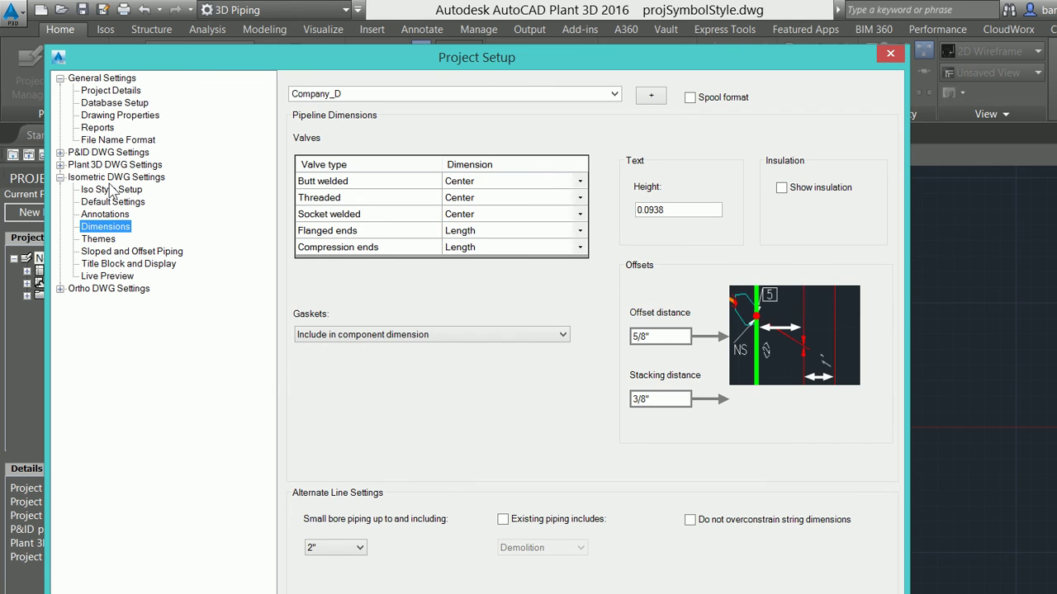
pyautogui.press('Down')
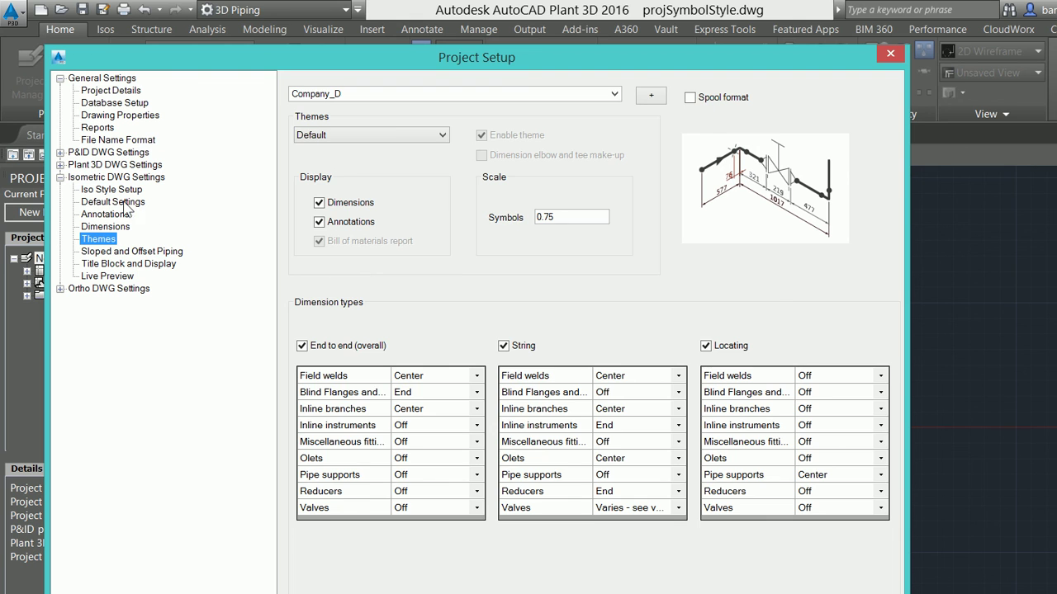
pyautogui.press('Down')
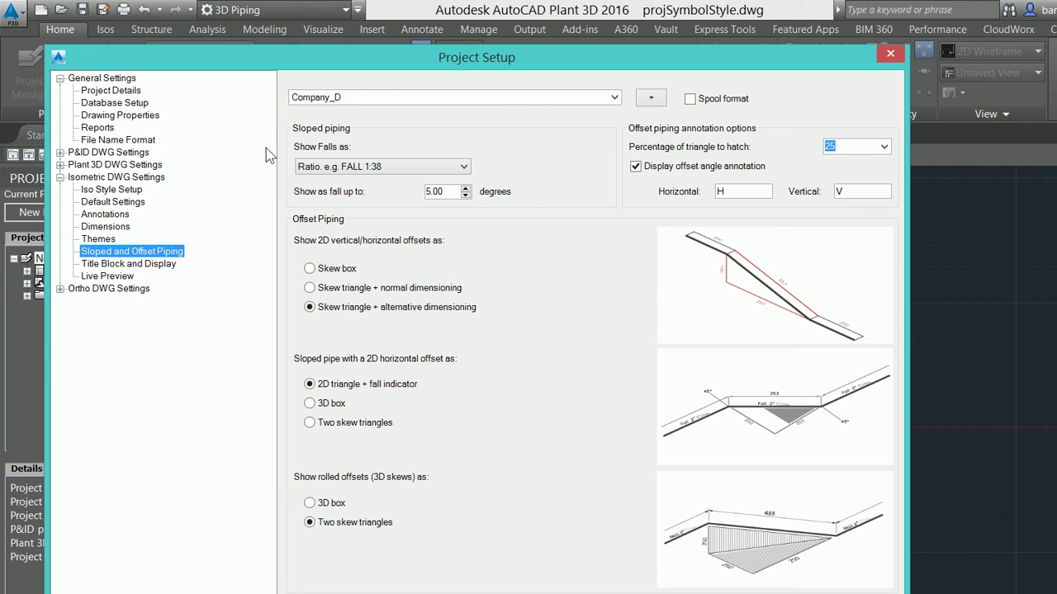
pyautogui.hotkey('alt', 'Down')
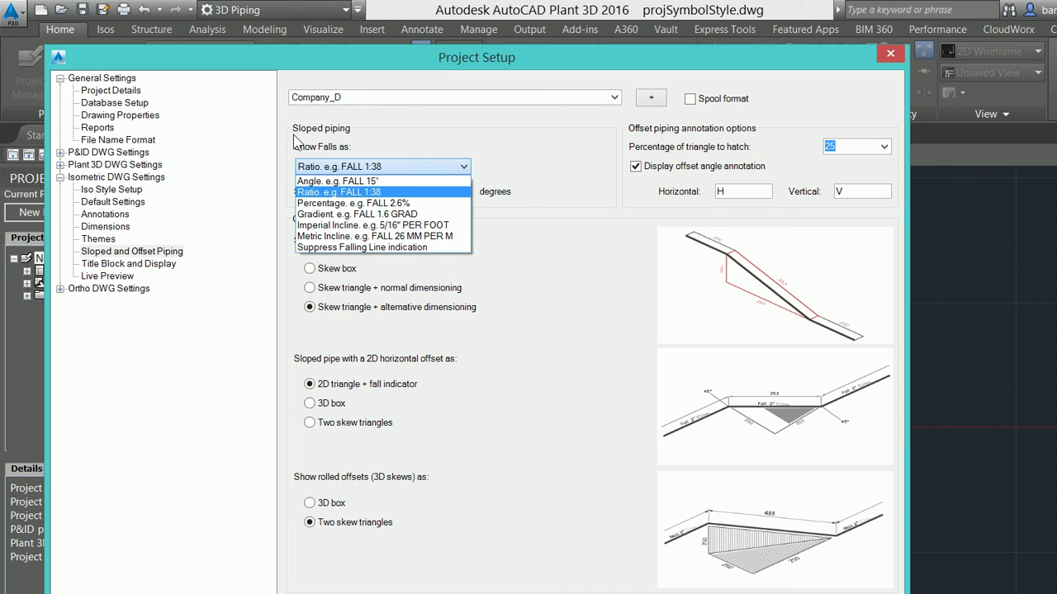
pyautogui.press('Up')
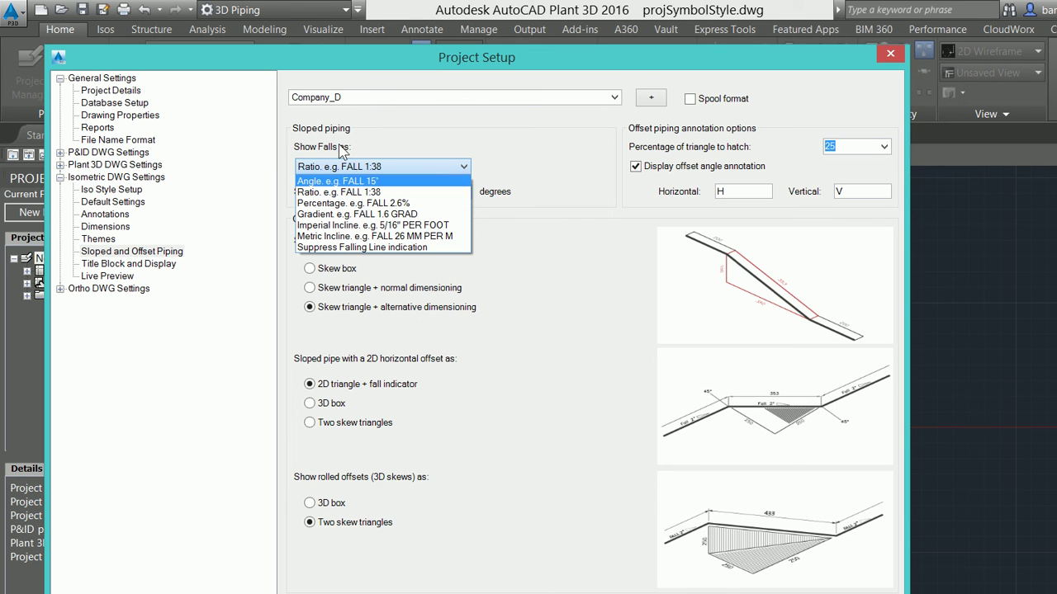
pyautogui.press('Escape')
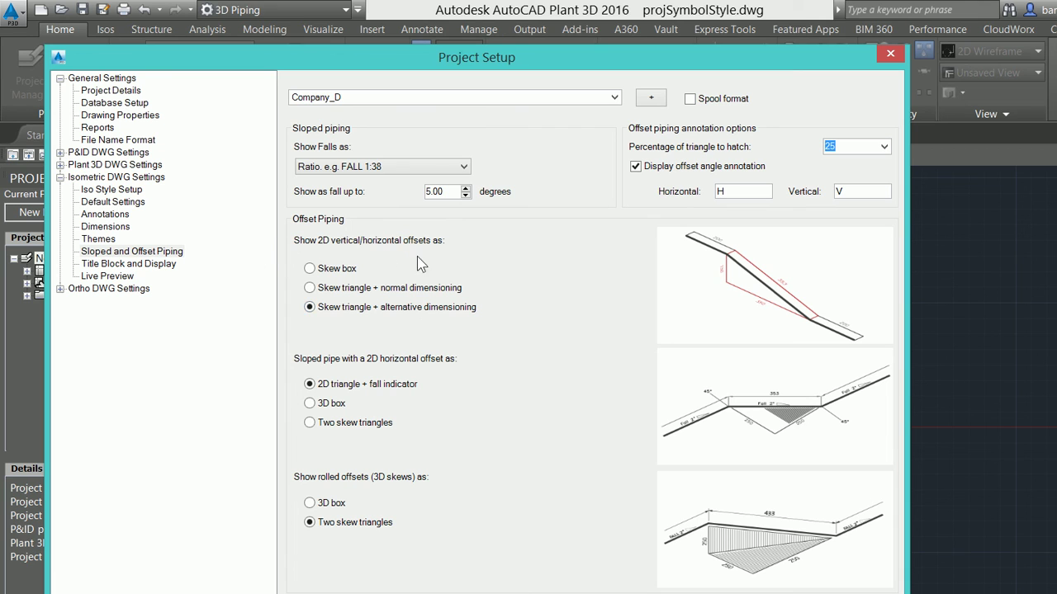
# - Show 2D offsets as Skew triangle + normal dimensioning and sloped pipe with a 2D horizontal offset as Two skew triangles, keeping rolled offsets as Two skew triangles
pyautogui.press('Up')
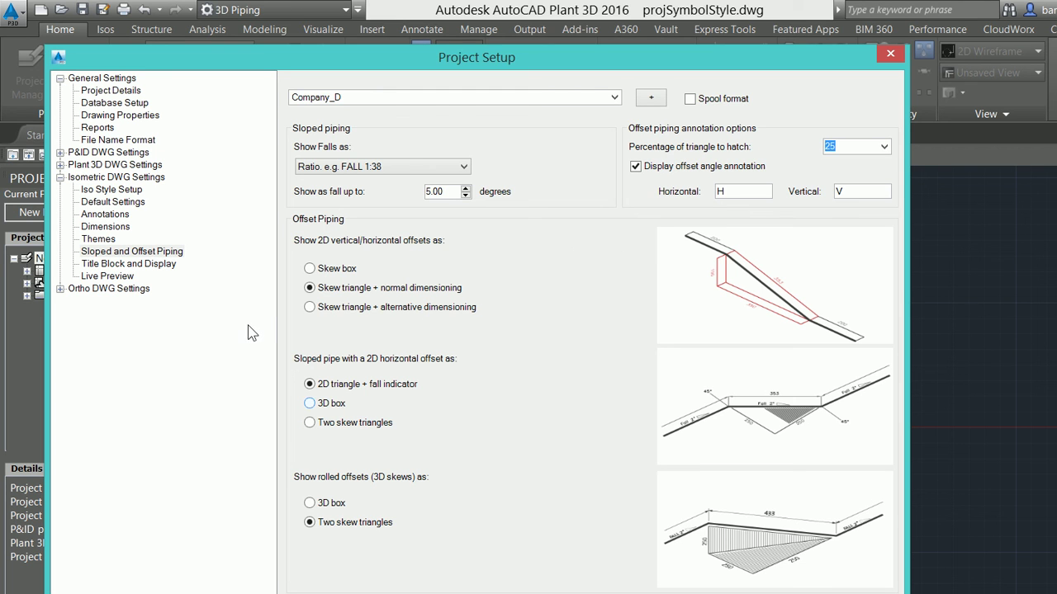
pyautogui.press('Down')
pyautogui.press('Down')
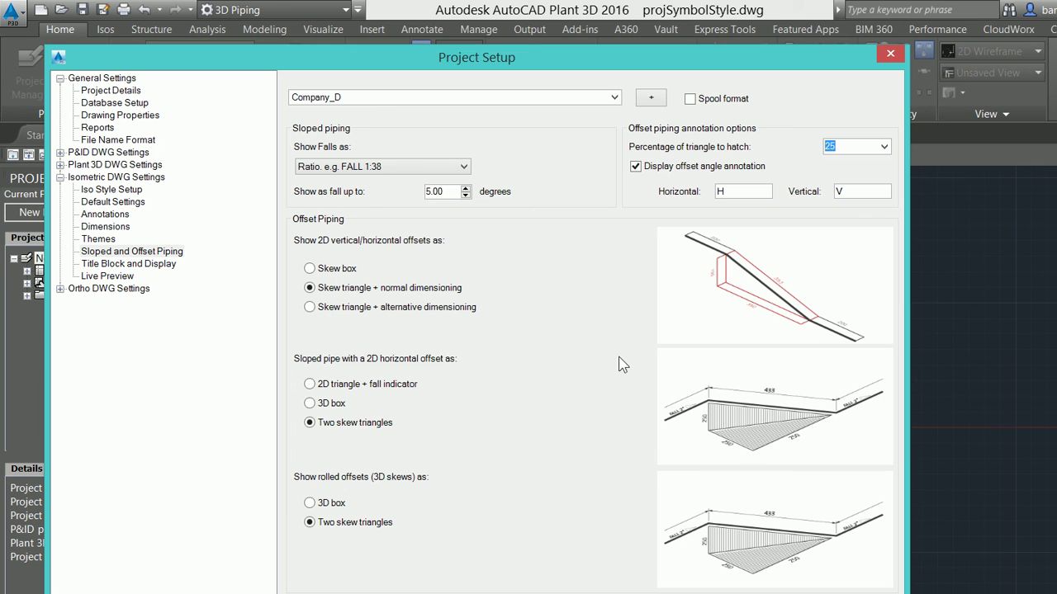
pyautogui.press('Up')
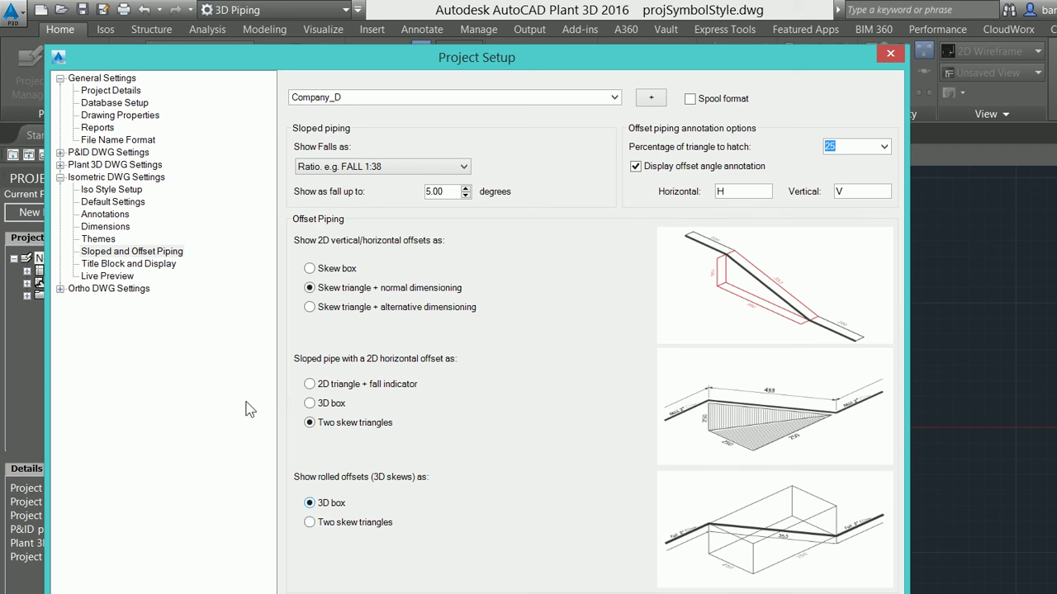
pyautogui.press('Down')
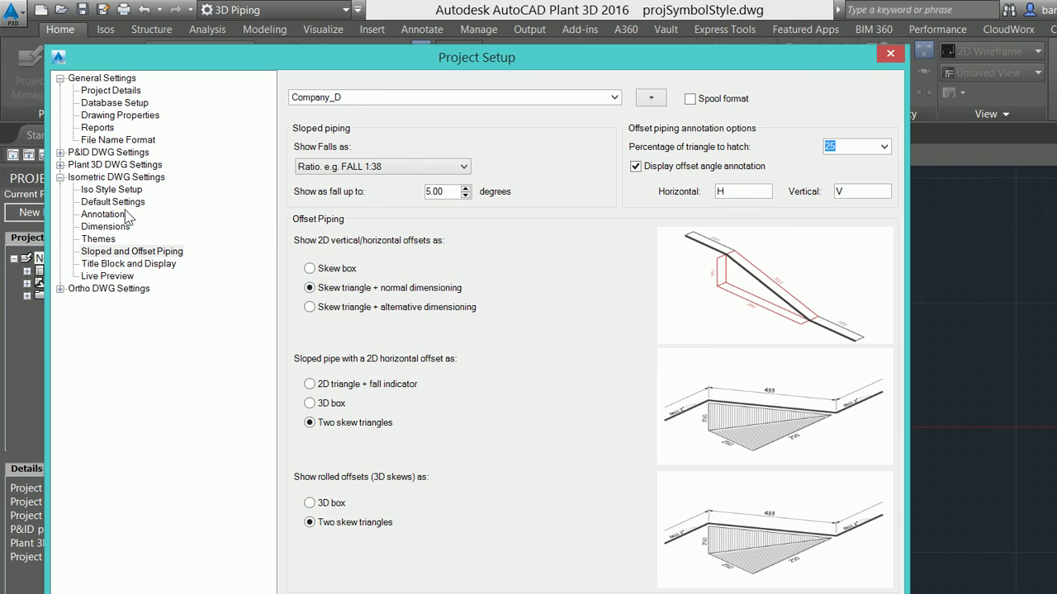
# - View Company_D's title block and live preview settings, return to Iso Style Setup, and move the dialog clear of the Project Manager
pyautogui.press('Down')
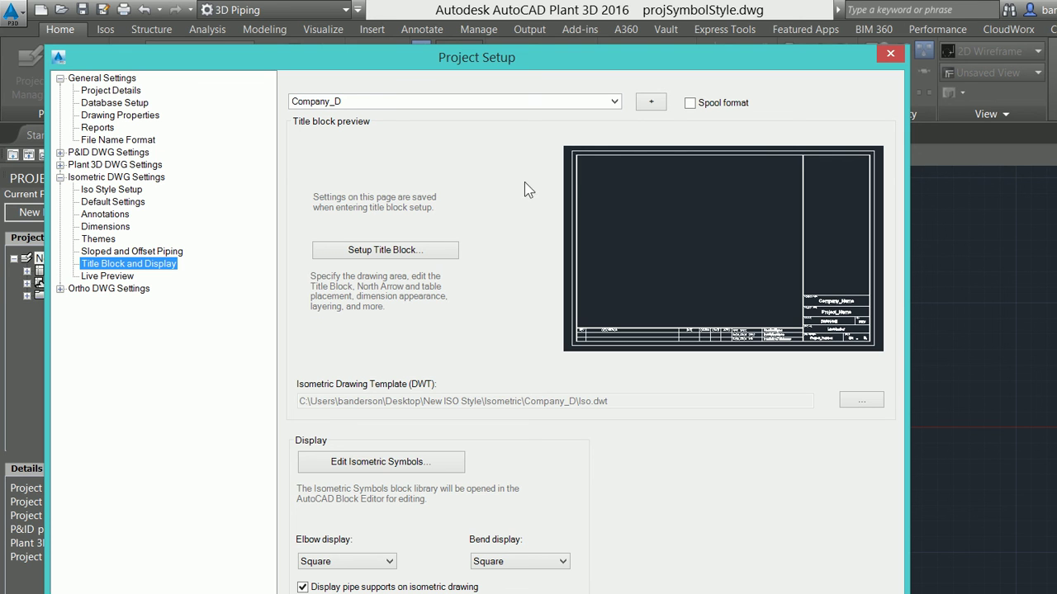
pyautogui.press('Down')
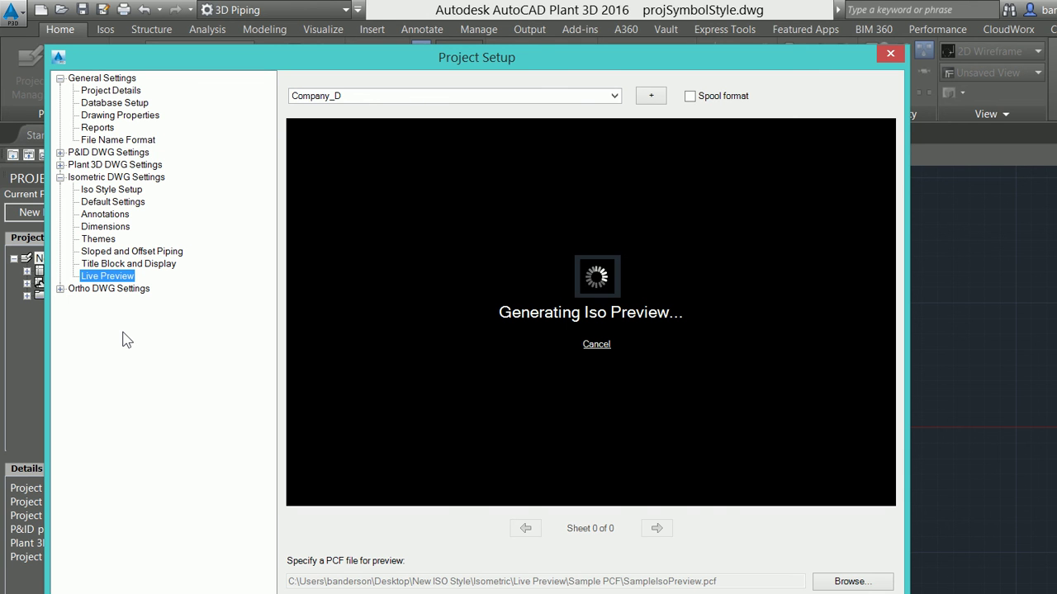
pyautogui.click(114, 189)
pyautogui.moveTo(128, 61); pyautogui.dragTo(243, 65)
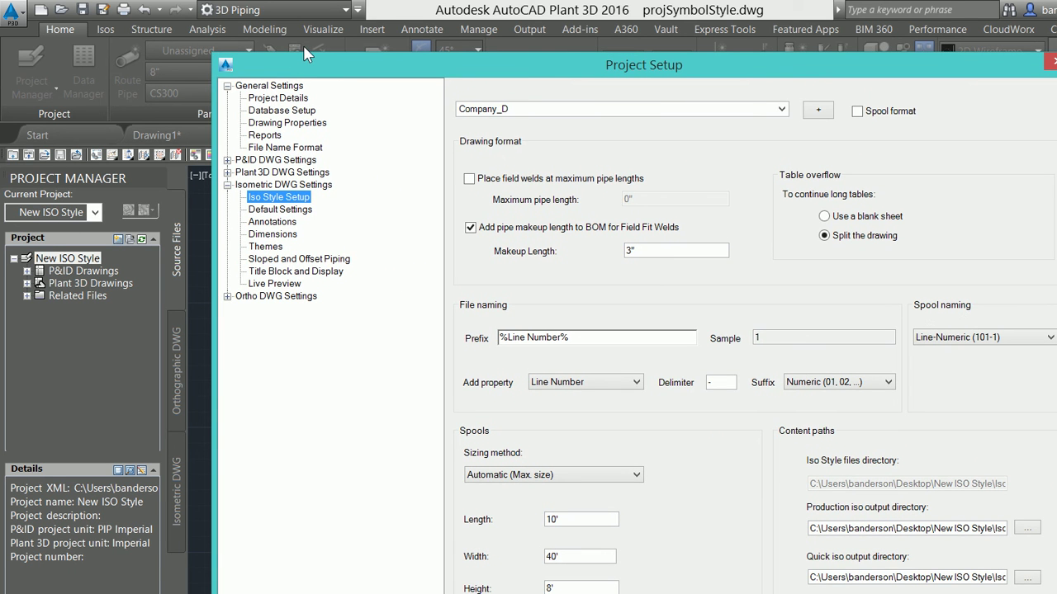